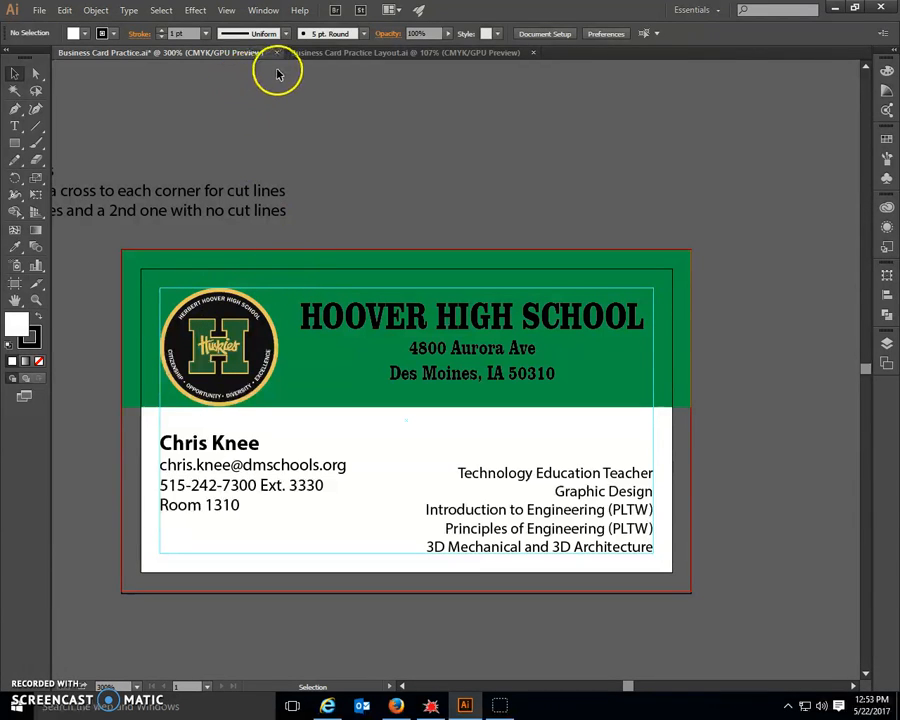
Add a new layer named "Cut Lines" to the Business Card Practice document
left_click(321, 53)
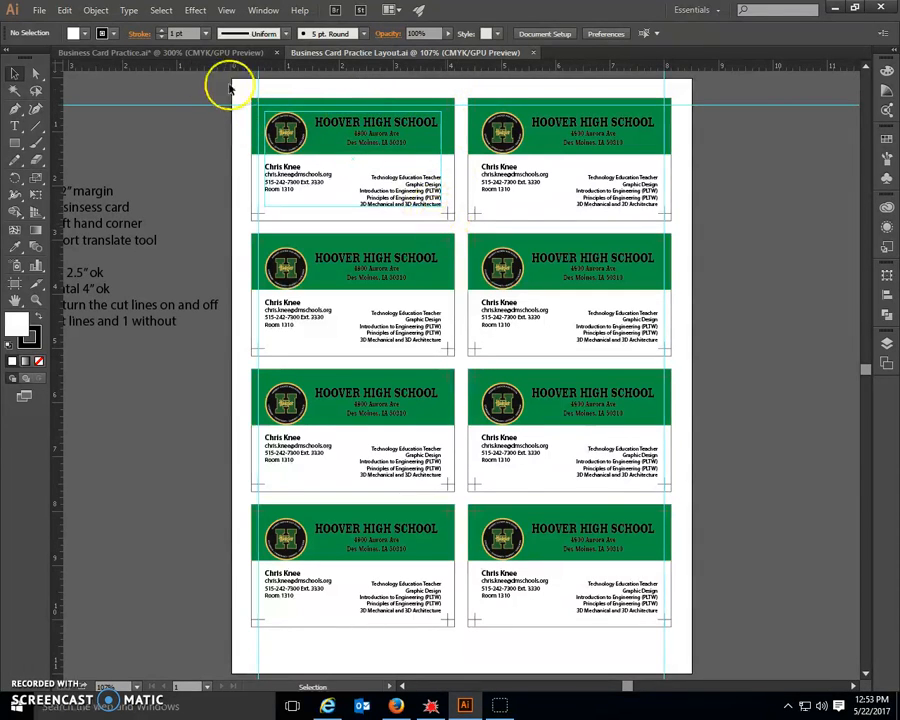
left_click(196, 53)
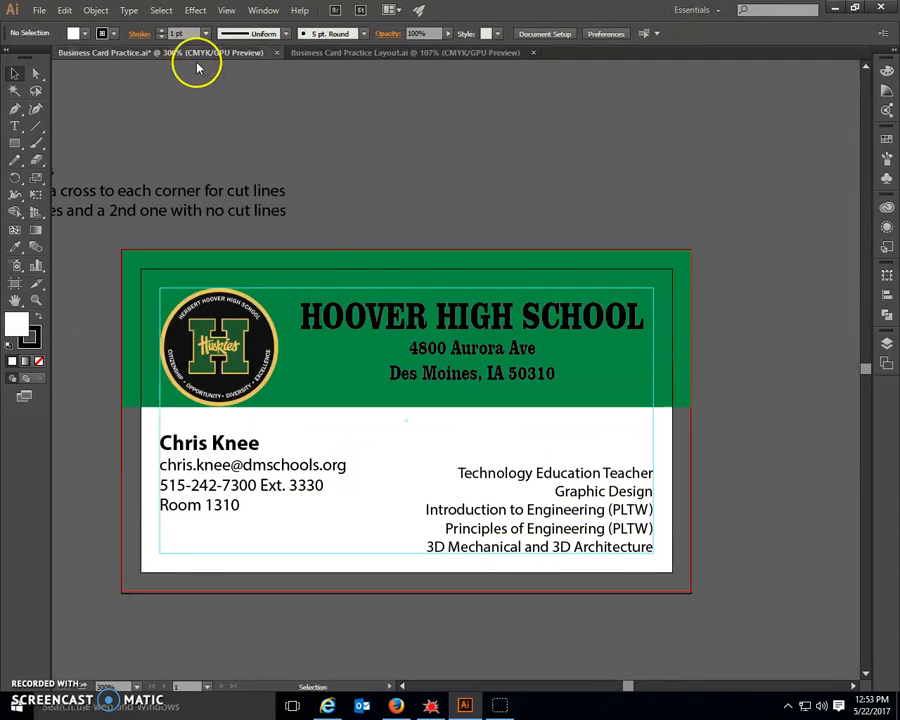
left_click(886, 345)
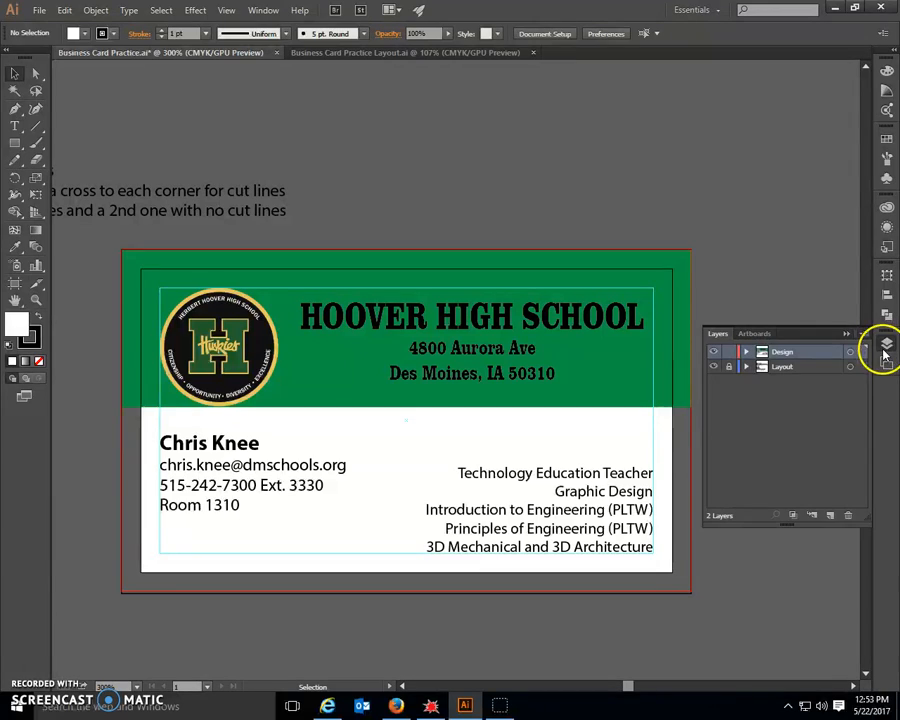
left_click(830, 517)
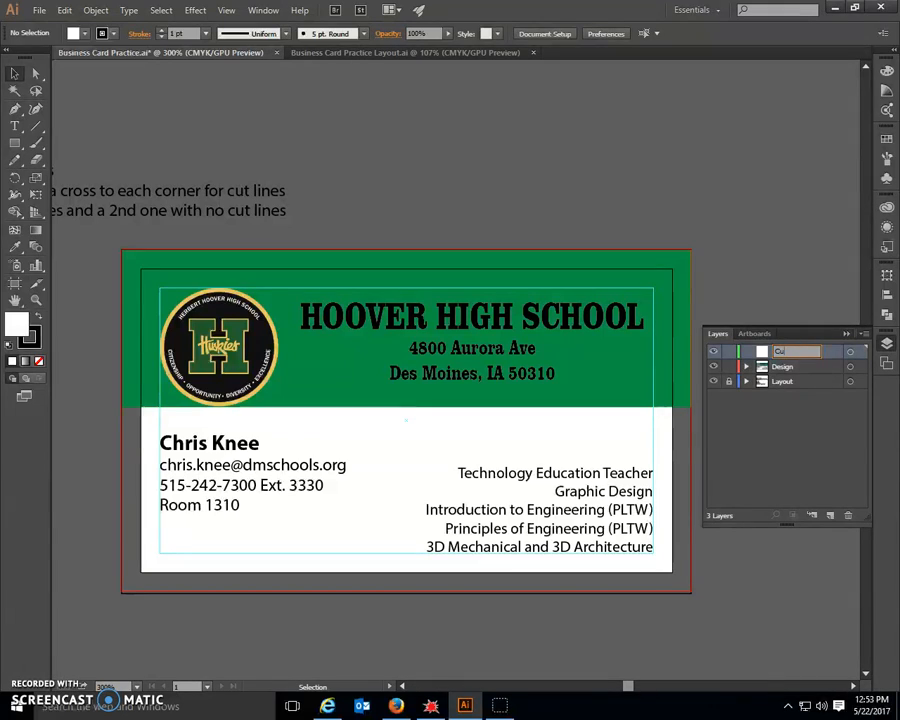
key("Return")
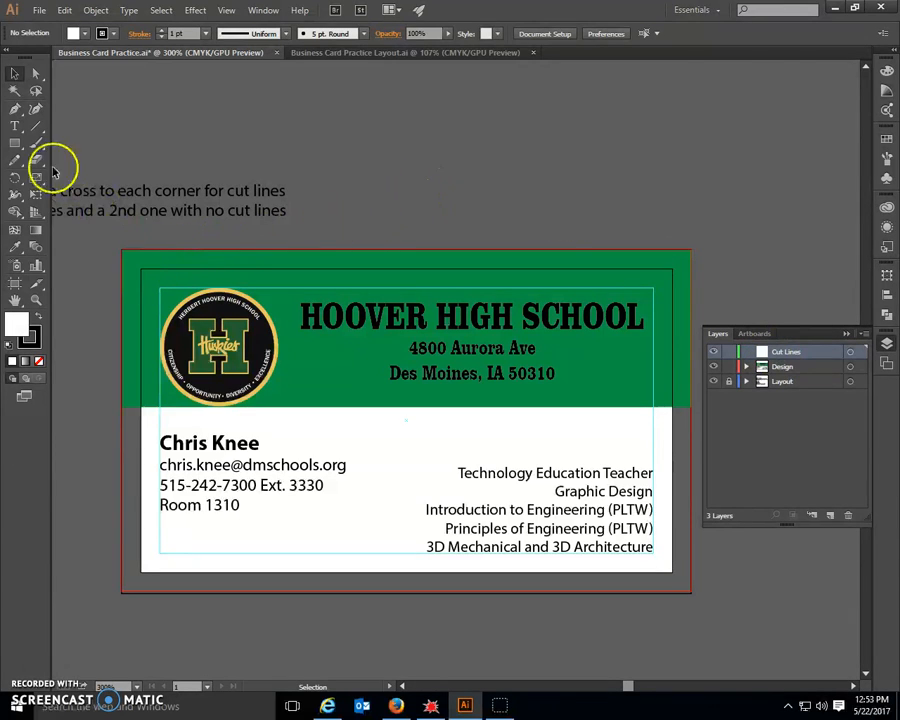
Draw a horizontal line segment 0.25 in long at a 0° angle in the empty area above the card
left_click(37, 129)
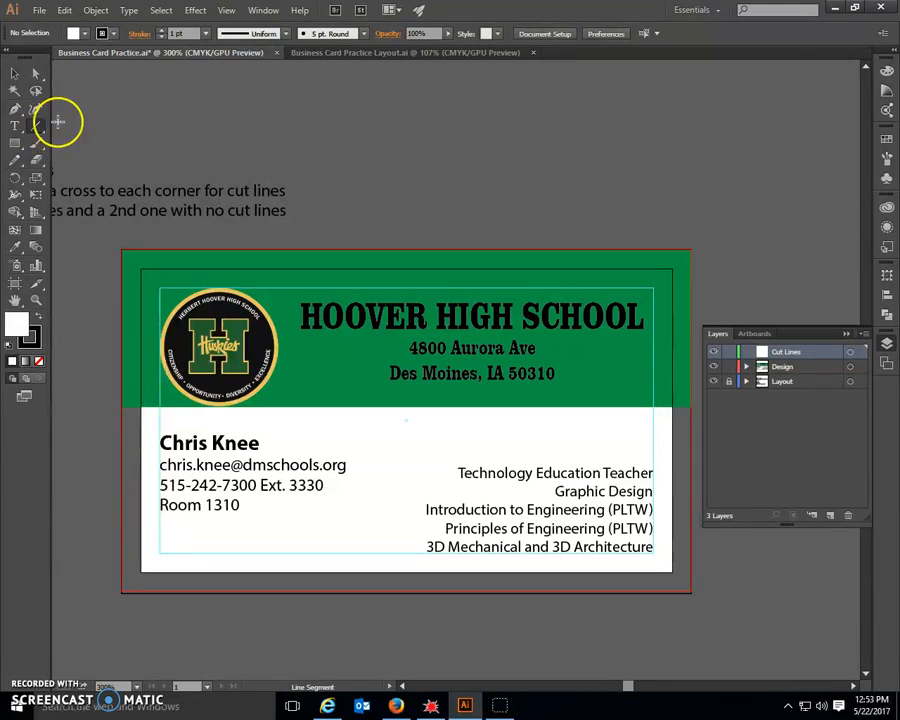
left_click(375, 149)
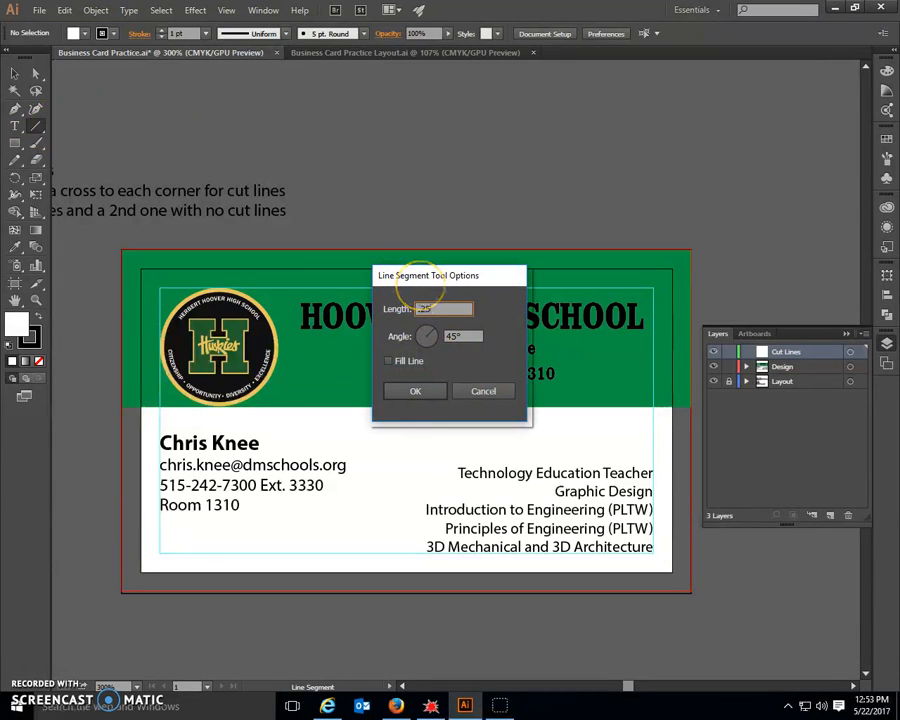
type(".25")
left_click(462, 336)
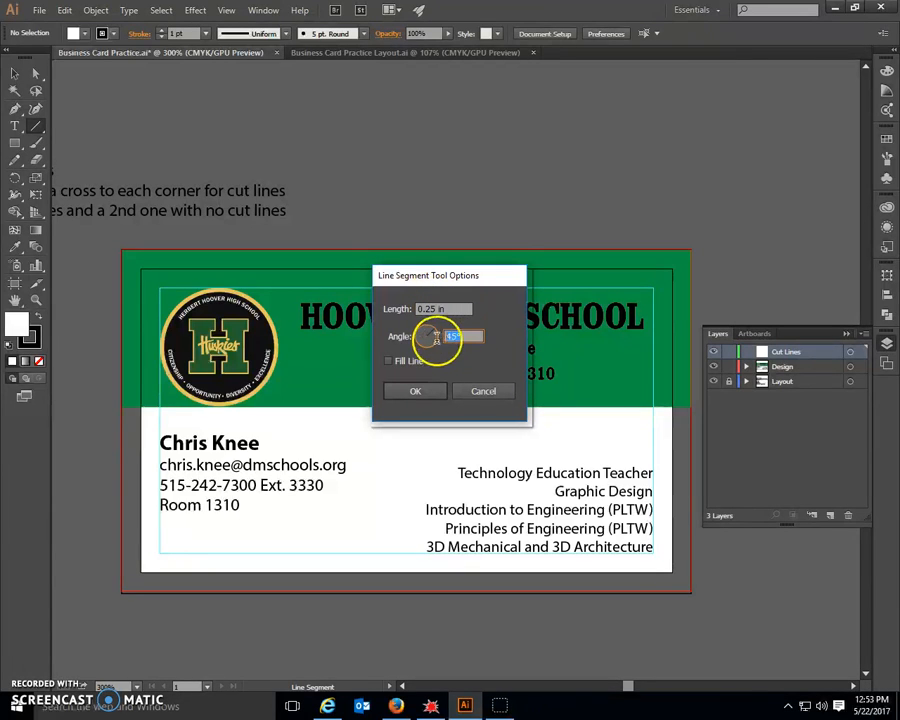
type("0")
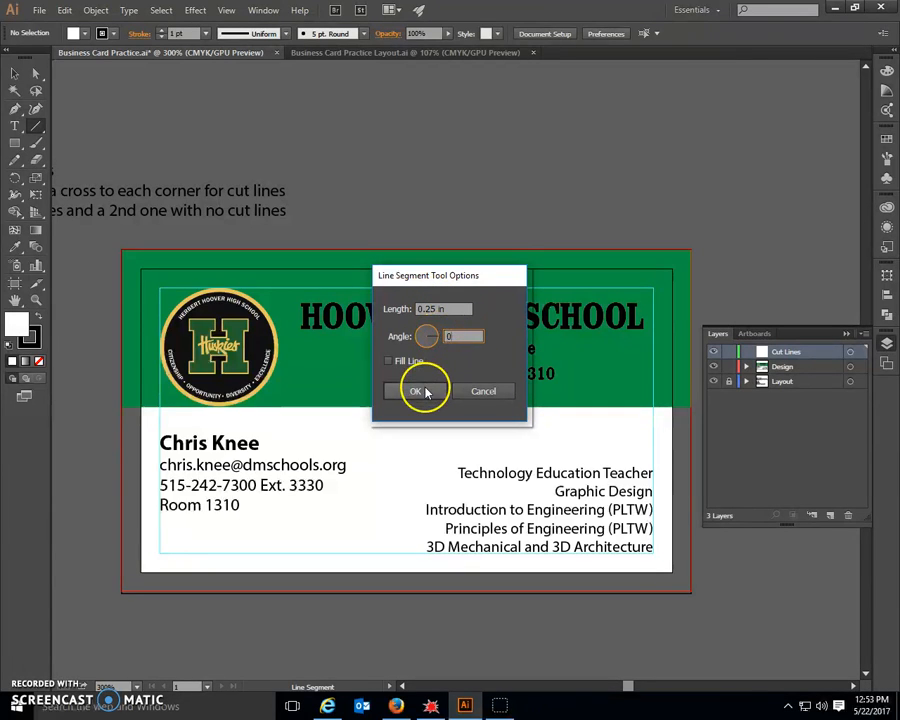
left_click(416, 391)
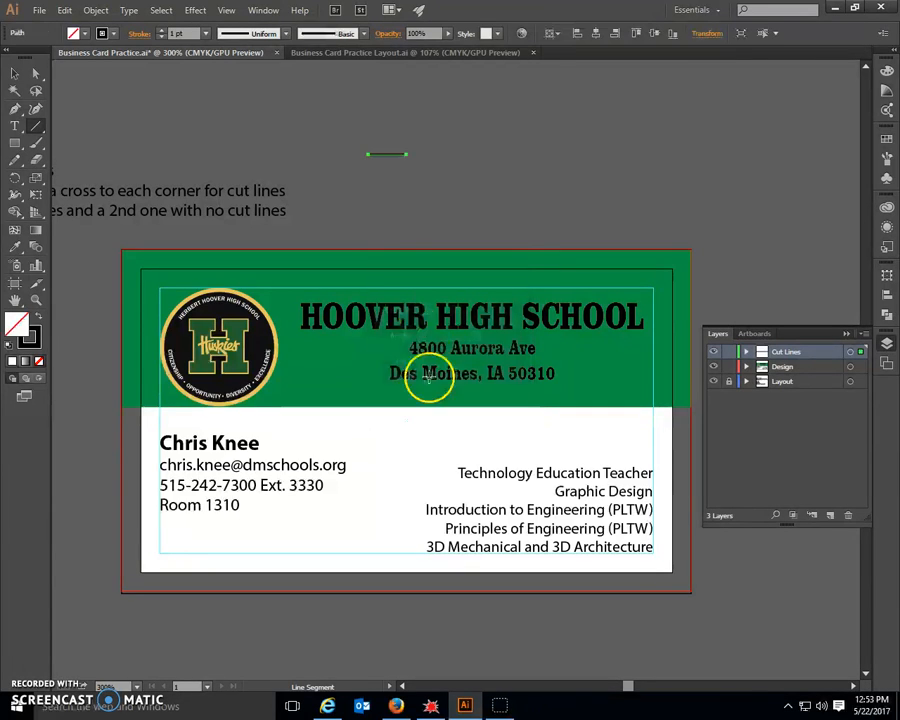
Set the horizontal line's stroke weight to 0.5 pt and deselect it
left_click(116, 37)
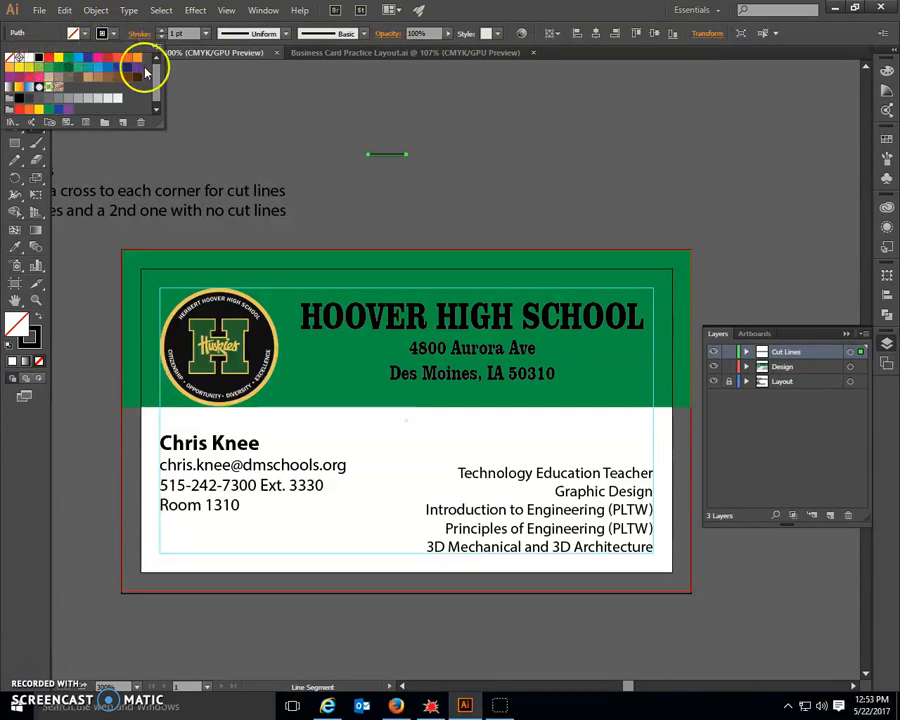
left_click(205, 34)
left_click(206, 34)
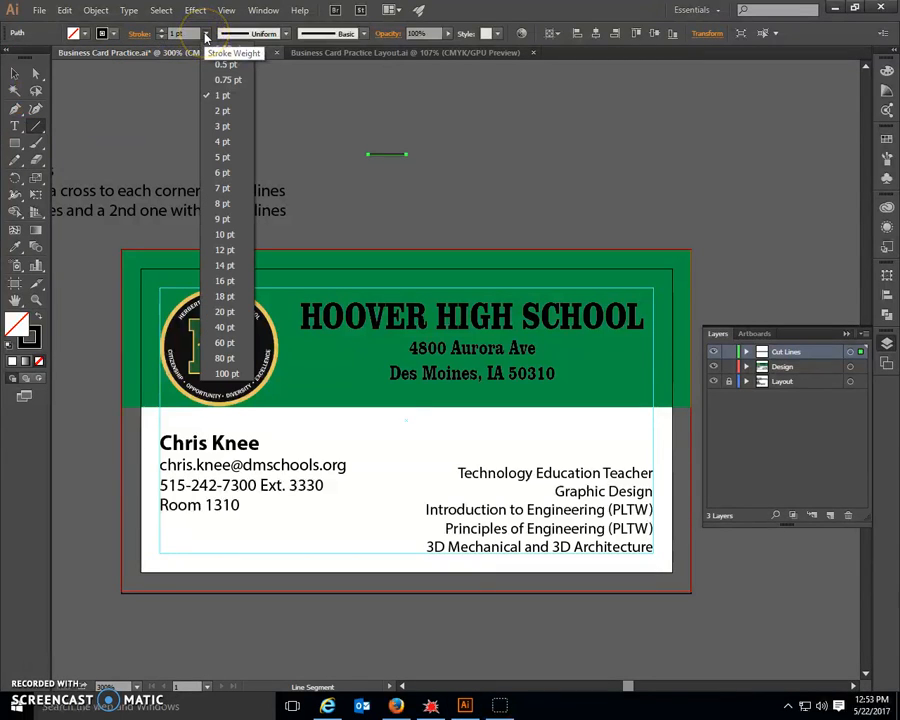
left_click(210, 65)
left_click(340, 157)
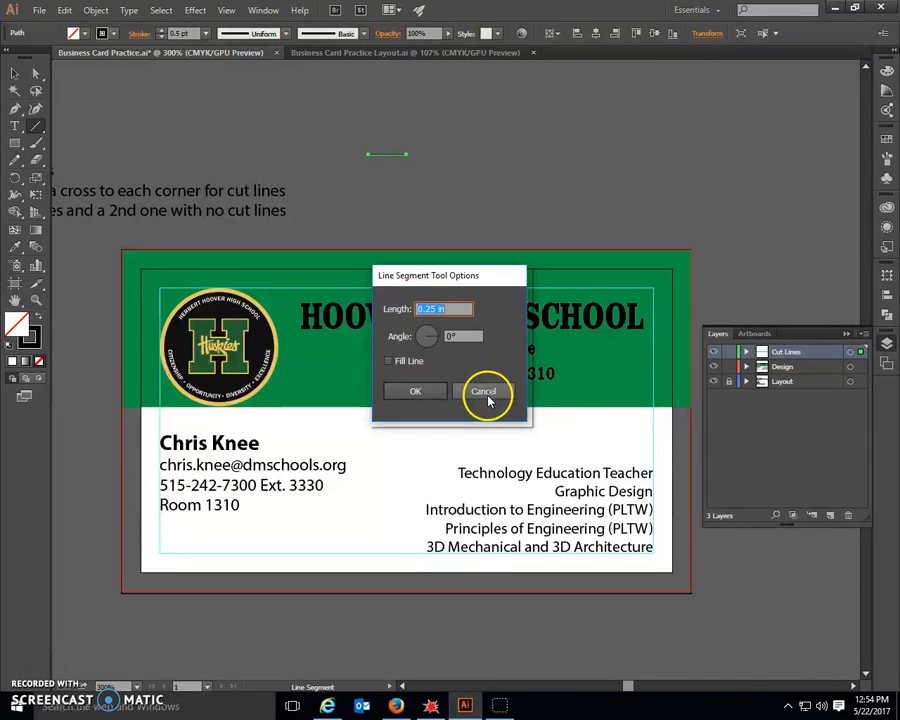
left_click(486, 394)
left_click(14, 76)
left_click(336, 132)
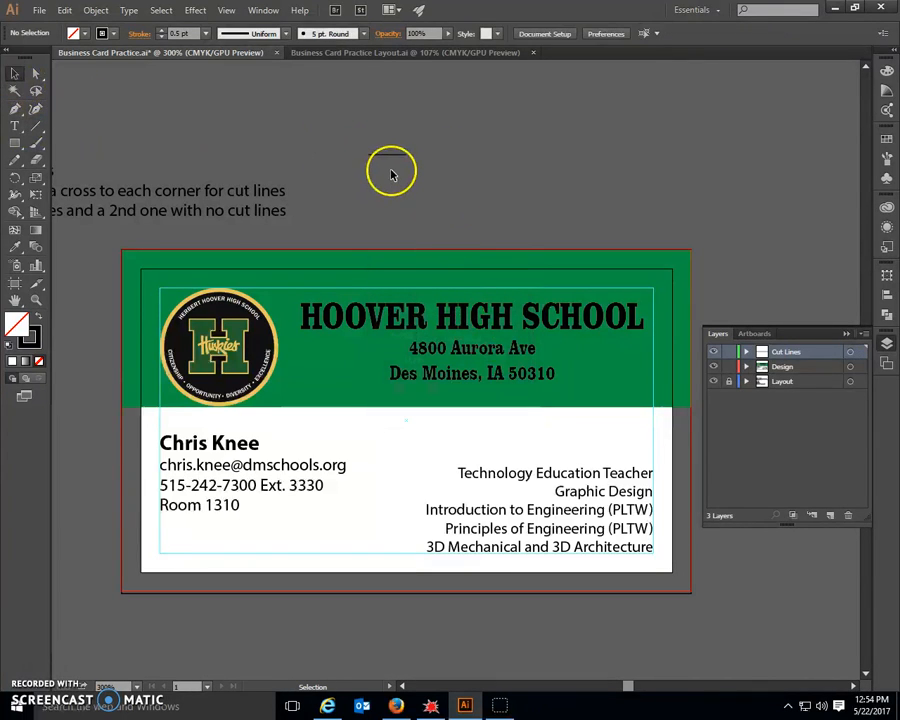
Draw a 0.25 in line segment at a 90° angle and move it close to the horizontal line
left_click(36, 130)
left_click(277, 155)
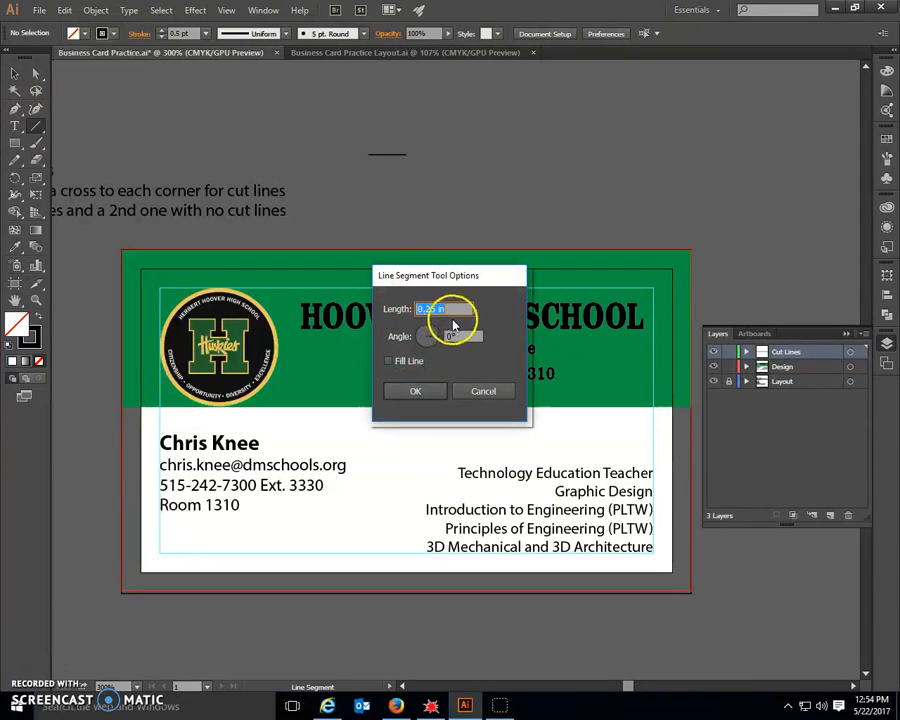
key("Tab")
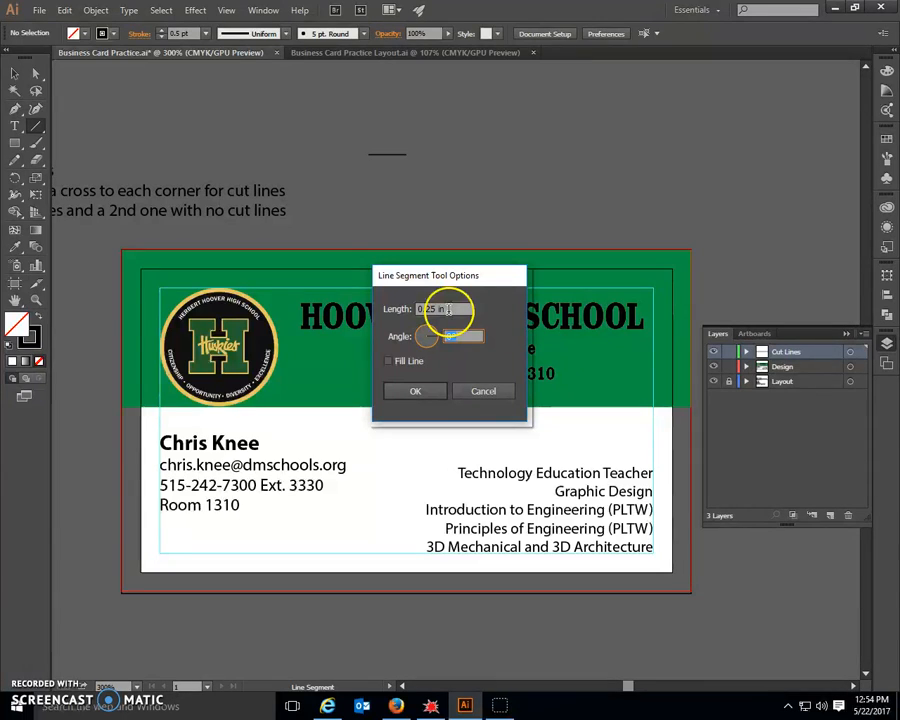
left_click(434, 393)
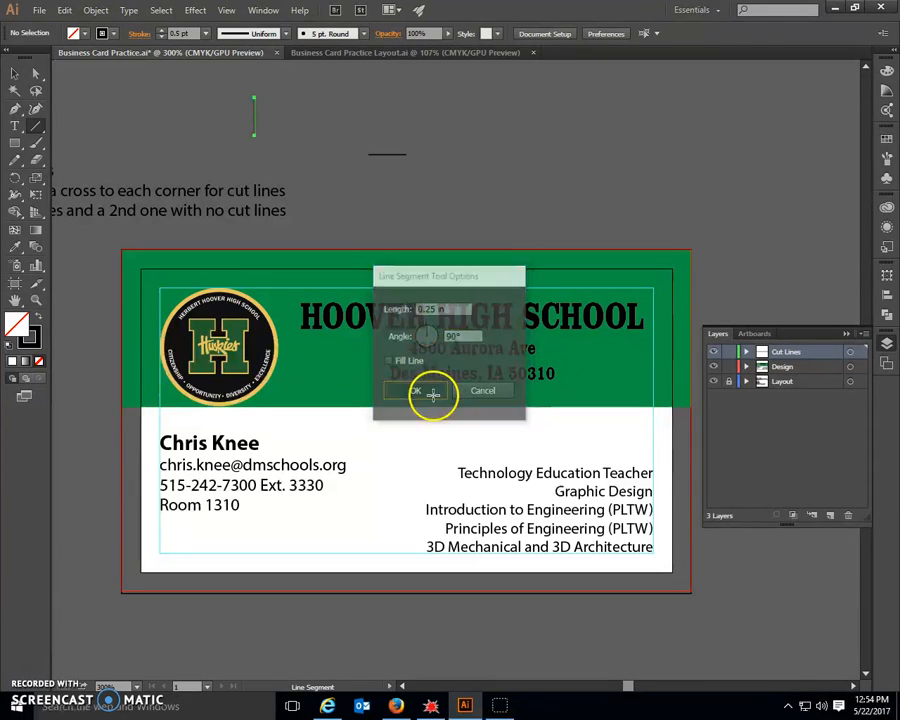
left_click(15, 74)
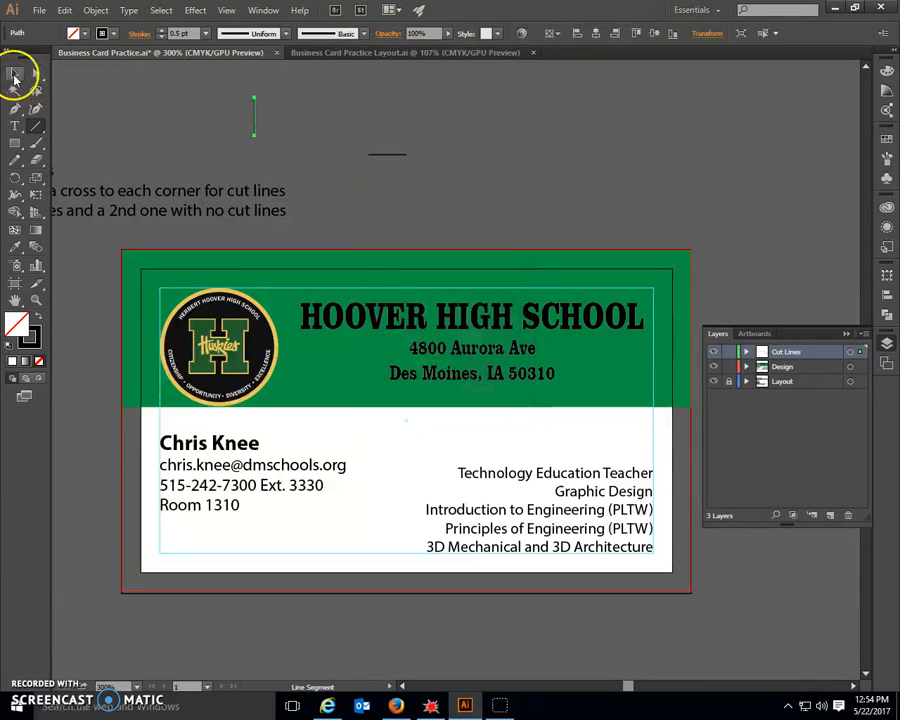
left_click(314, 133)
left_click_drag(257, 123, 328, 140)
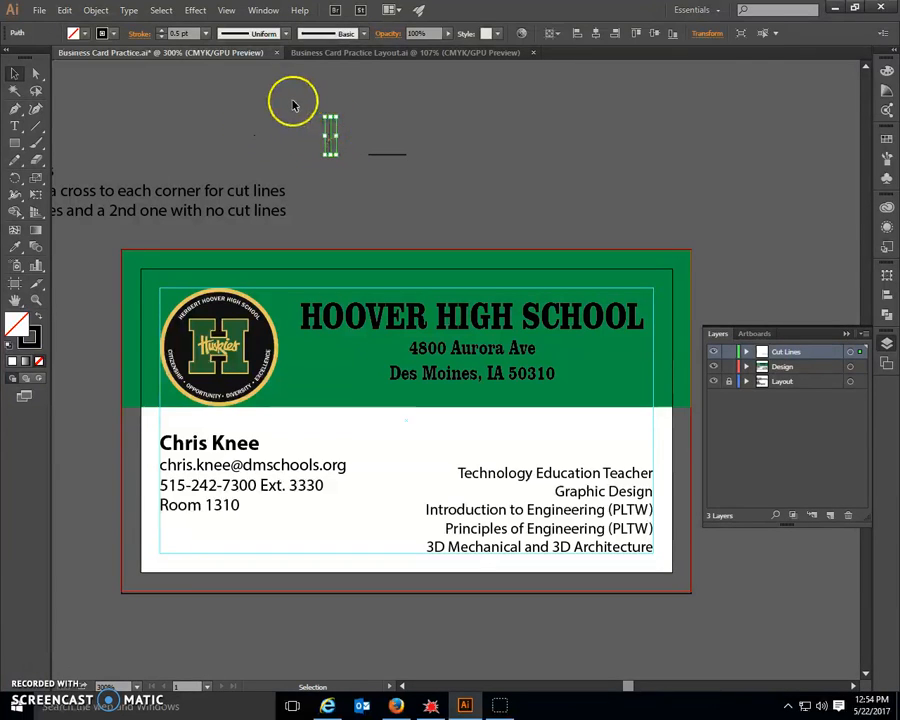
left_click(292, 104)
Center the vertical line on the horizontal one to form a cross, and group the two lines
left_click(227, 10)
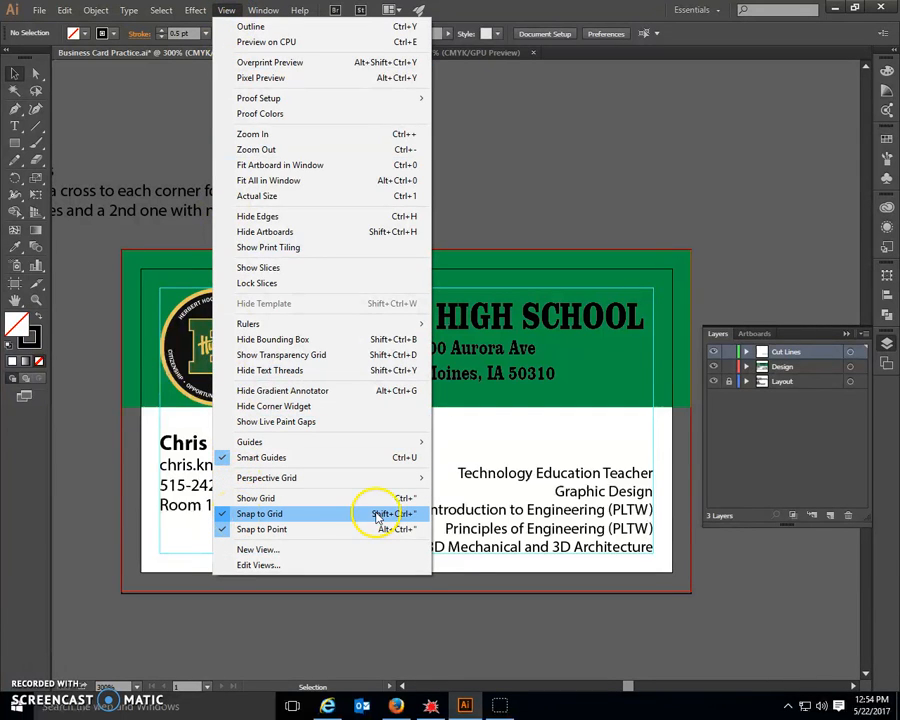
left_click(489, 184)
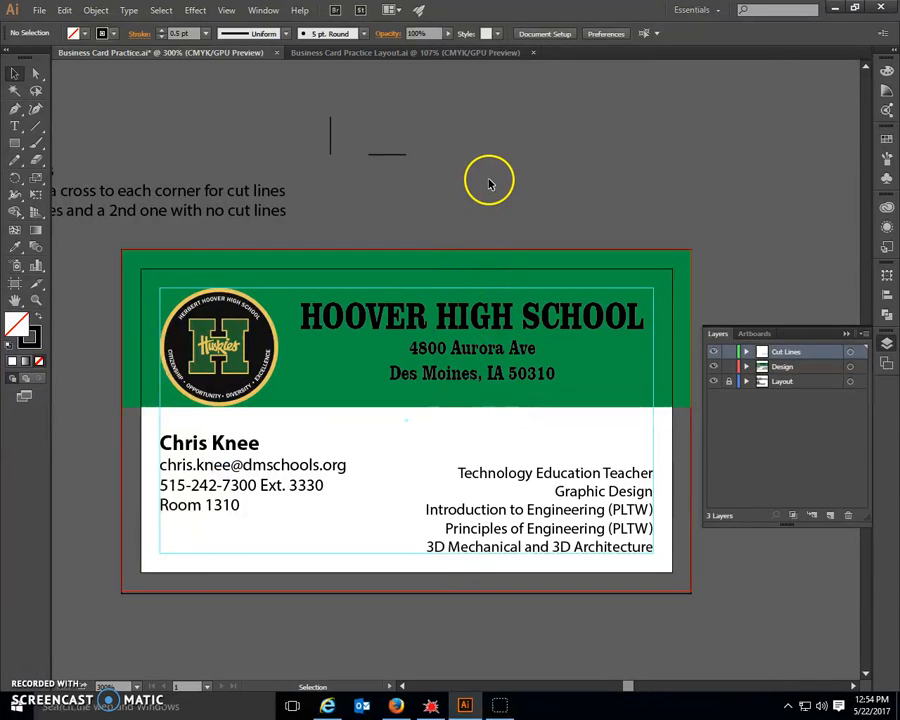
left_click(331, 134)
left_click_drag(331, 134, 437, 209)
left_click(365, 128)
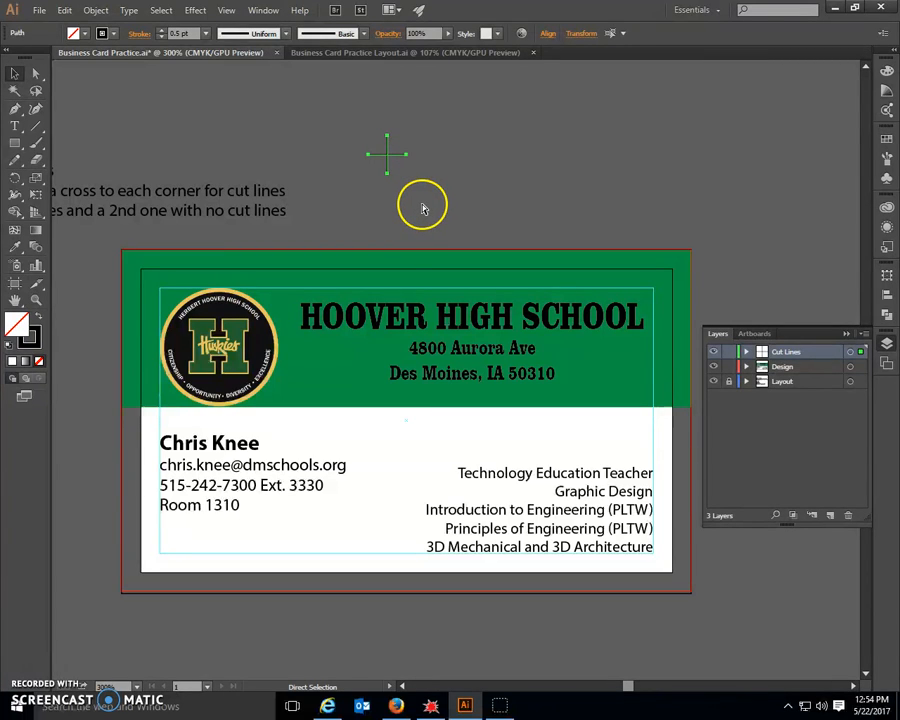
key("v")
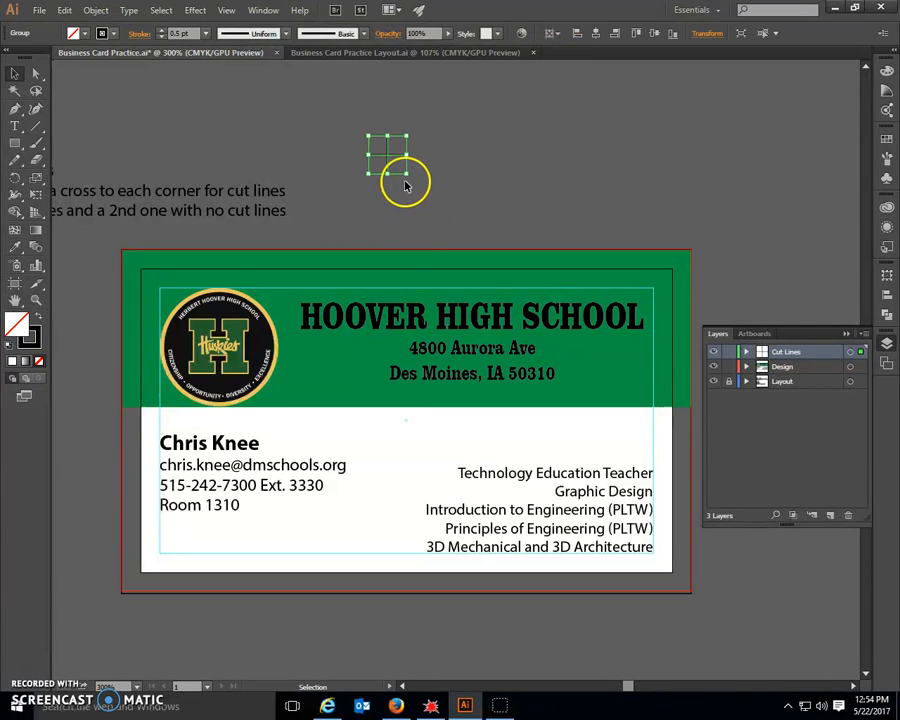
left_click(747, 353)
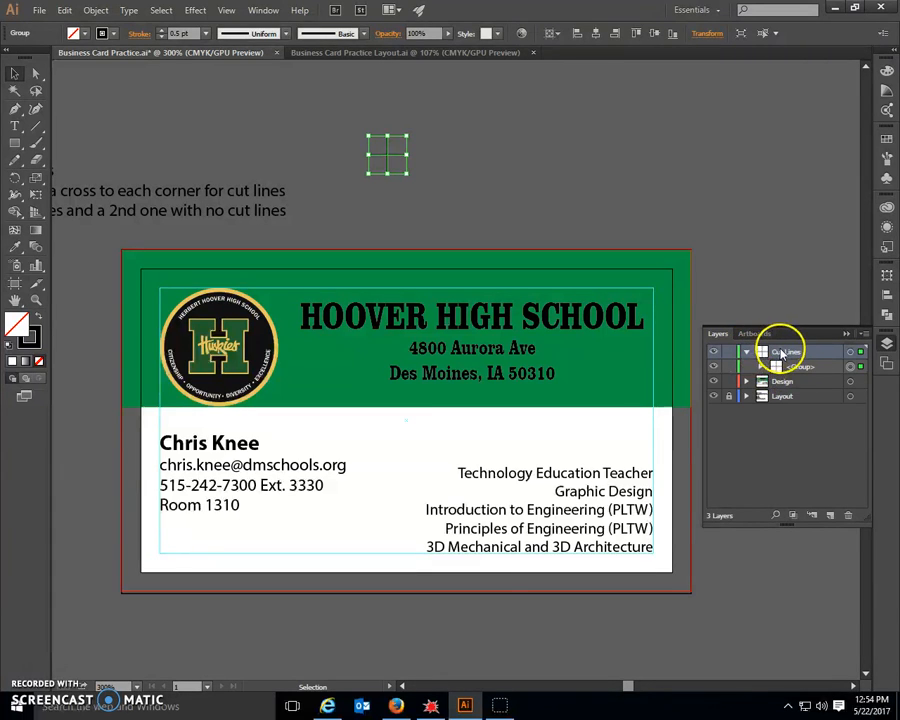
left_click(746, 353)
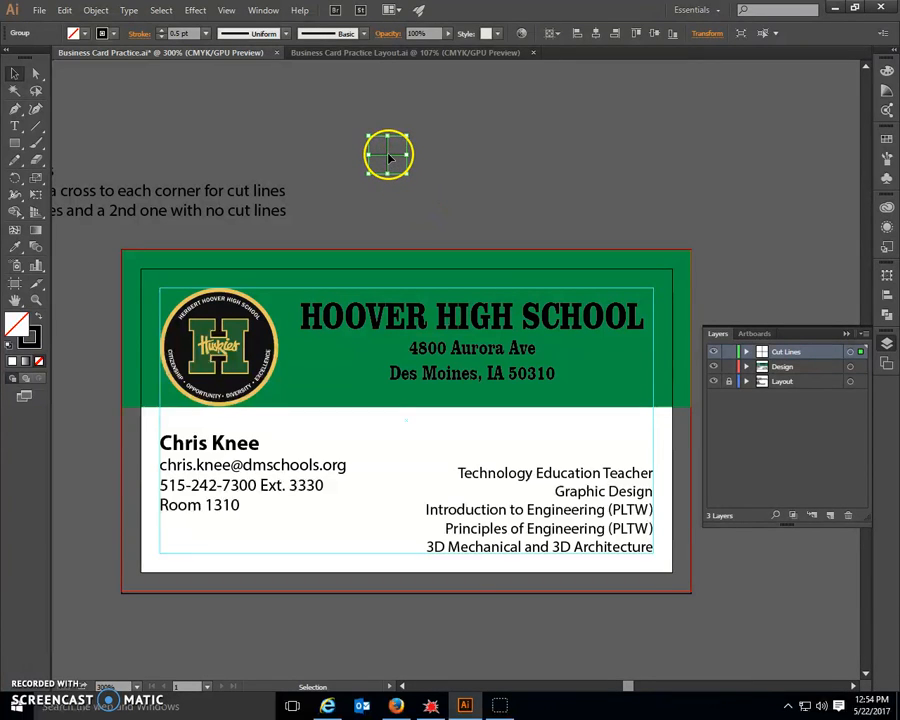
Center the cross on the card outline's lower-left corner and place copies on the other three corners as cut marks
left_click_drag(390, 157, 158, 570)
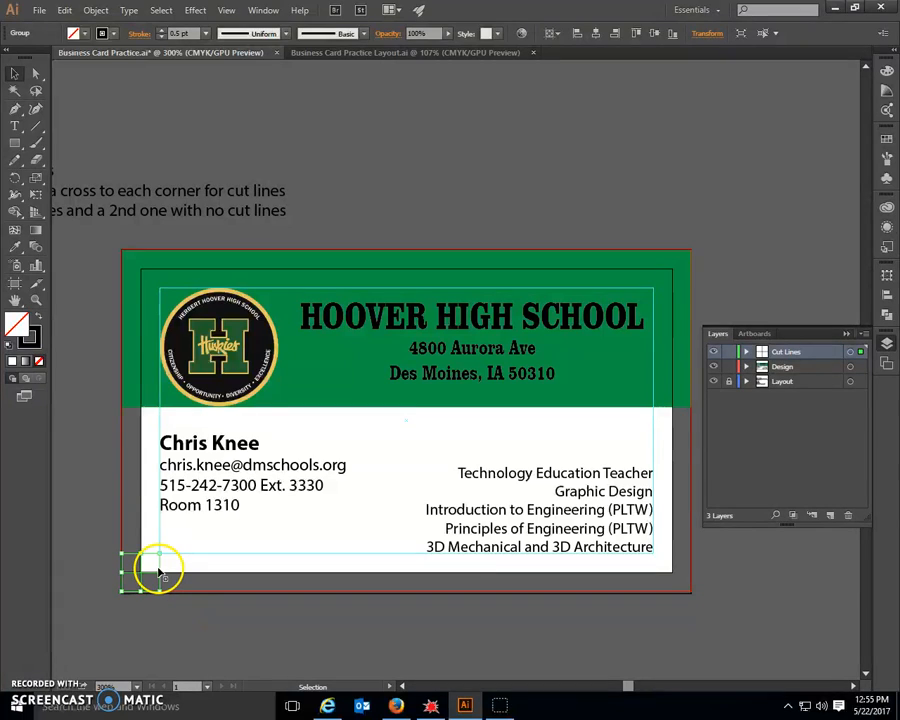
left_click_drag(160, 573, 672, 574)
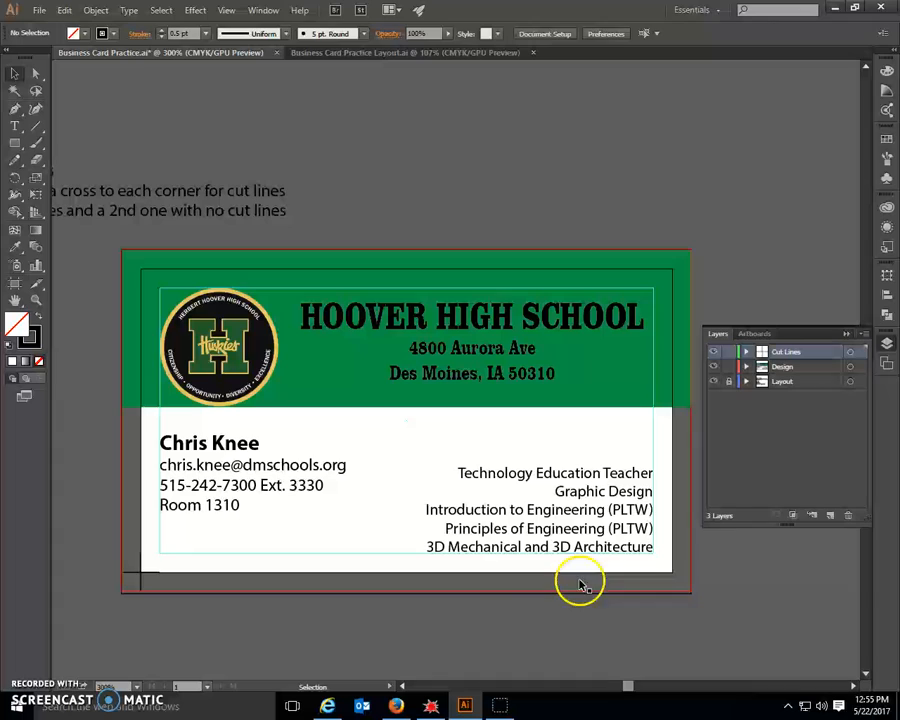
left_click(140, 579)
left_click_drag(140, 579, 150, 279)
left_click(410, 211)
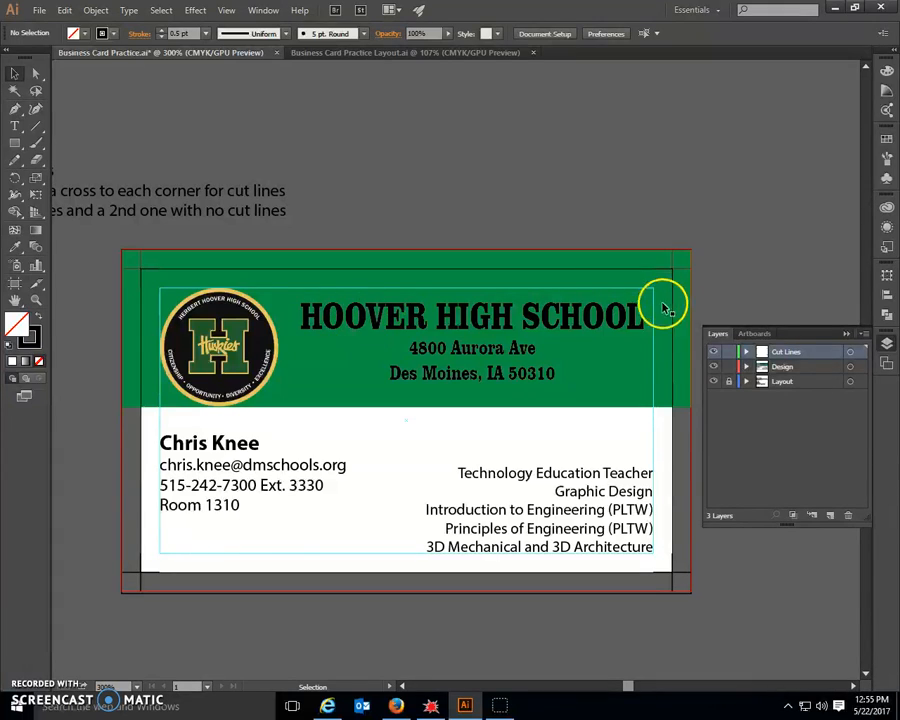
left_click(714, 353)
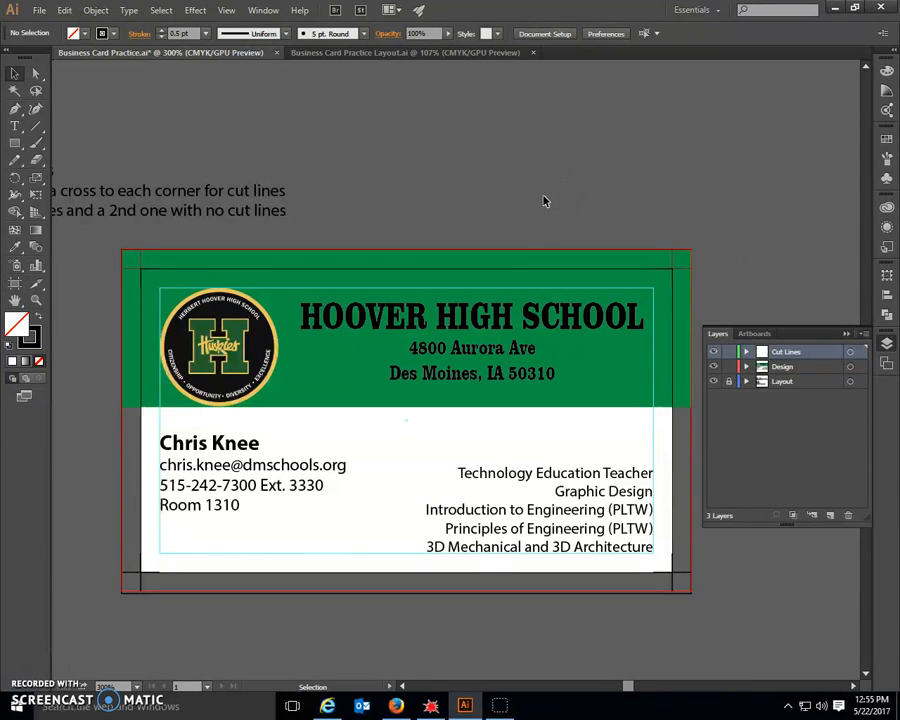
Create a new one-artboard Letter document measured in inches, 8.5 by 11 in, in portrait orientation
left_click(39, 12)
left_click(42, 26)
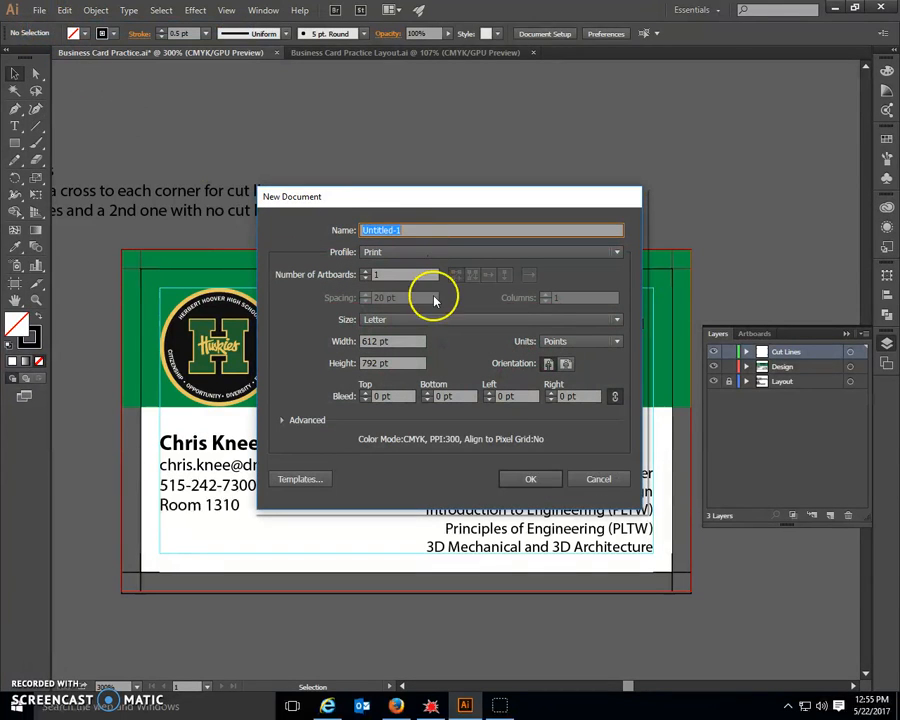
left_click(591, 344)
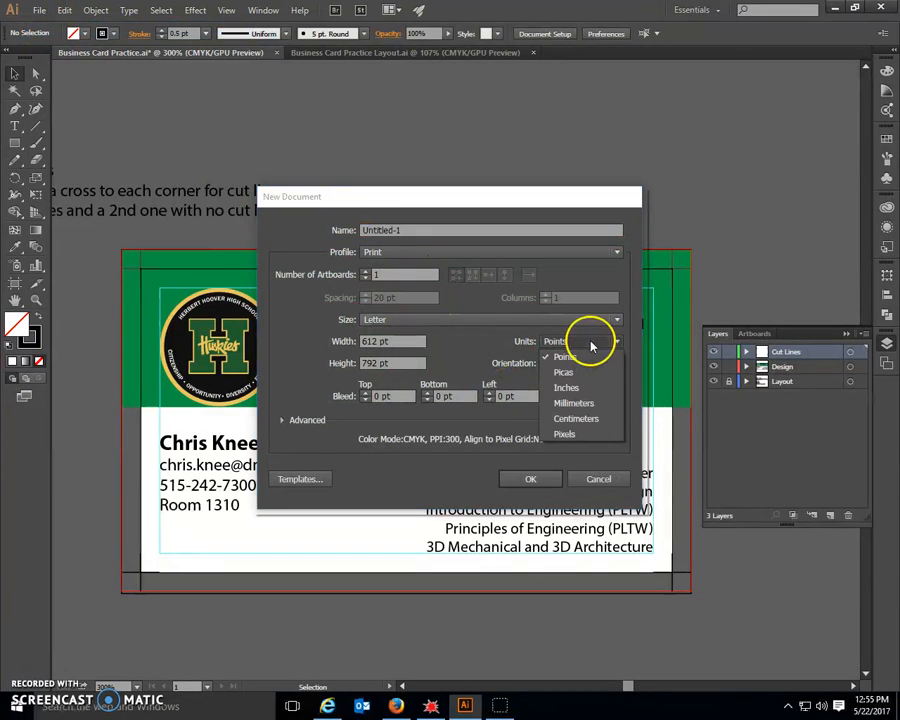
left_click(580, 389)
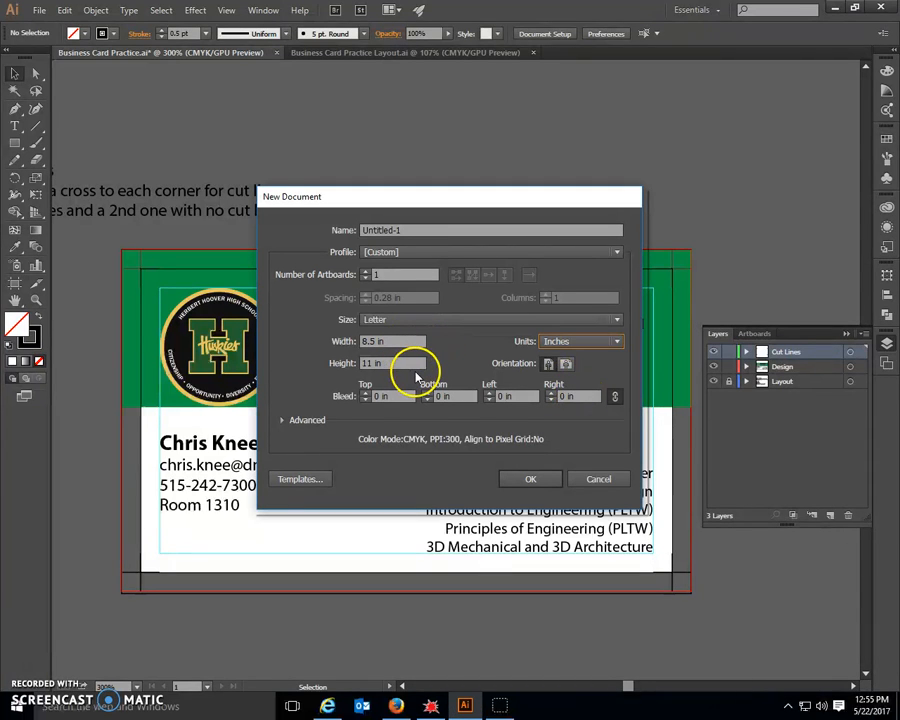
left_click(530, 478)
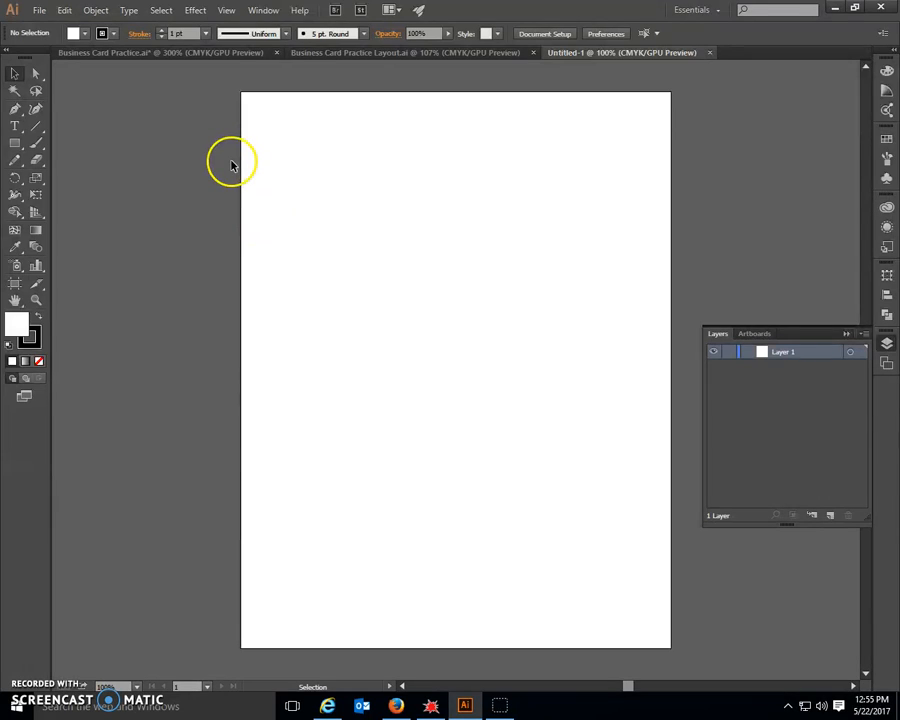
Show the rulers and turn on Snap to Grid in the new document
key("ctrl+r")
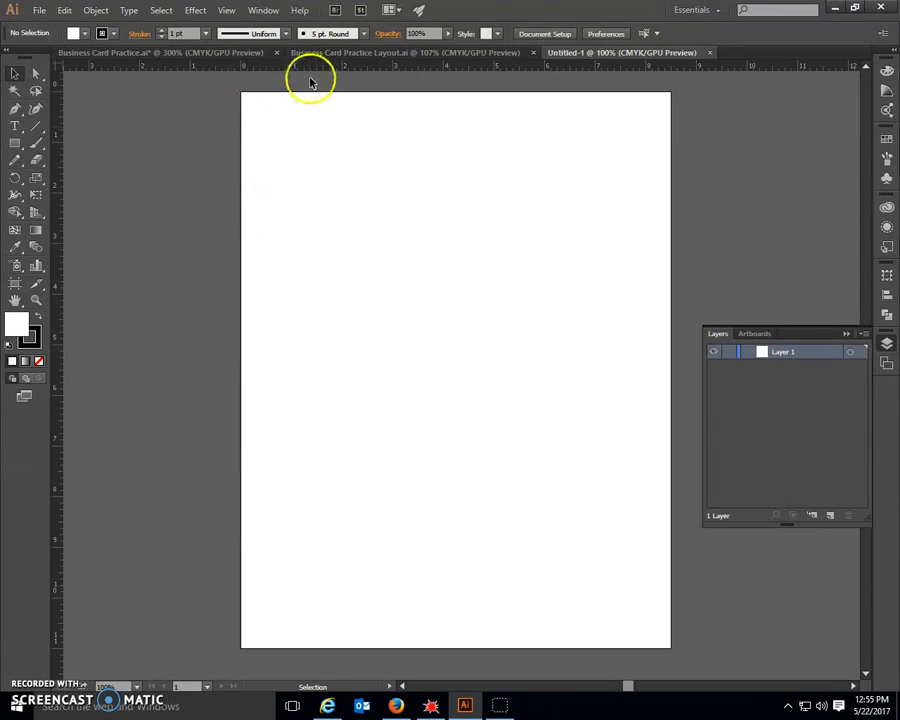
left_click(230, 11)
left_click(261, 515)
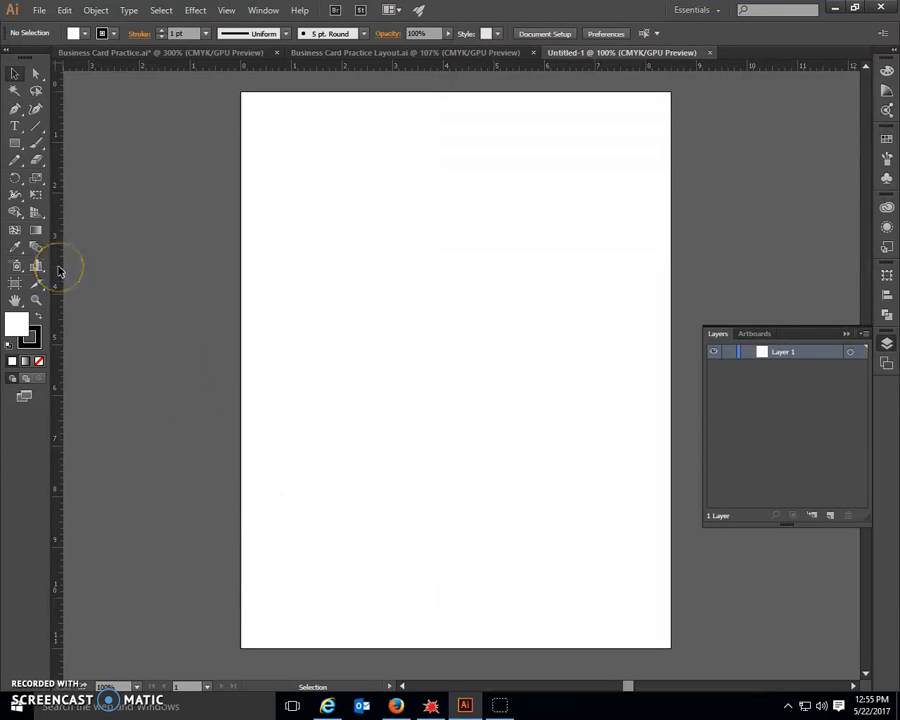
Place a vertical guide about 0.5 in from the page's left edge and a horizontal guide about 0.5 in below its upper edge
left_click_drag(56, 275, 266, 294)
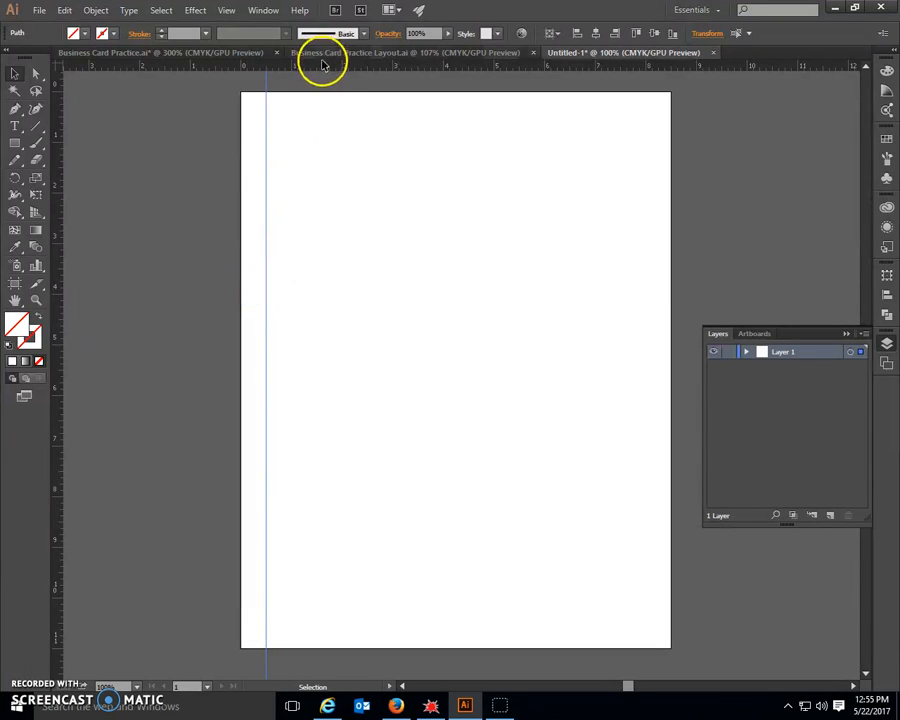
left_click_drag(323, 86, 325, 117)
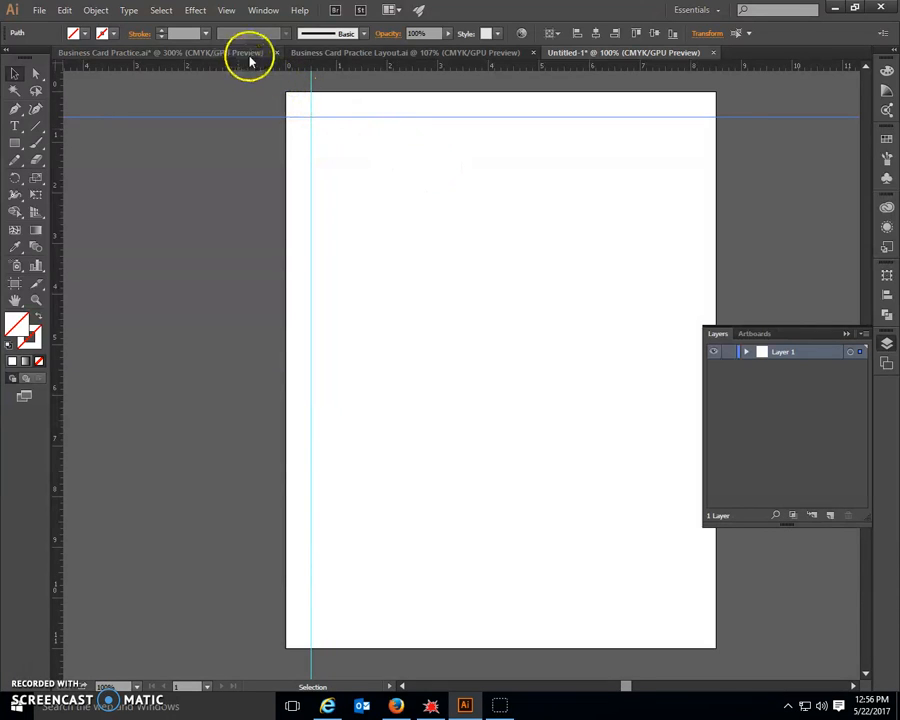
Copy the complete card with all four cut marks from Business Card Practice.ai and paste it into the new letter-size document
left_click(214, 55)
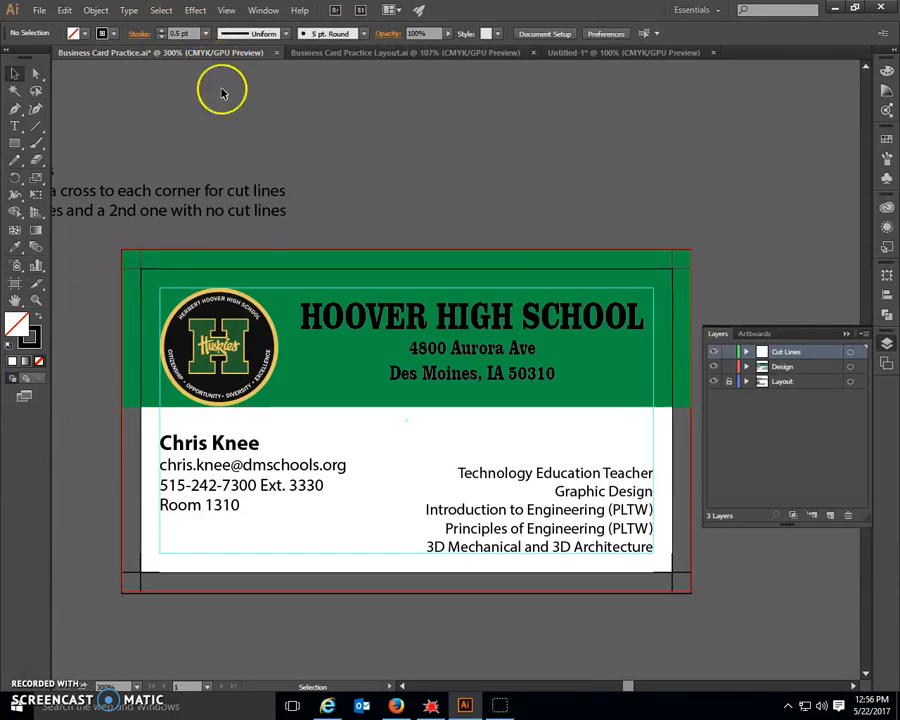
left_click(203, 330)
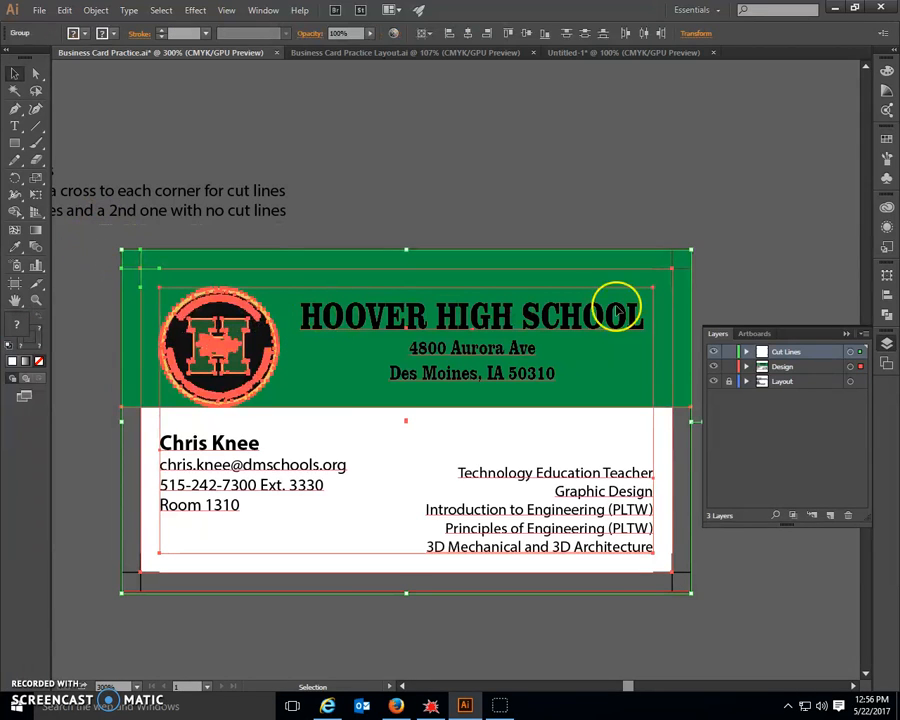
left_click(849, 337)
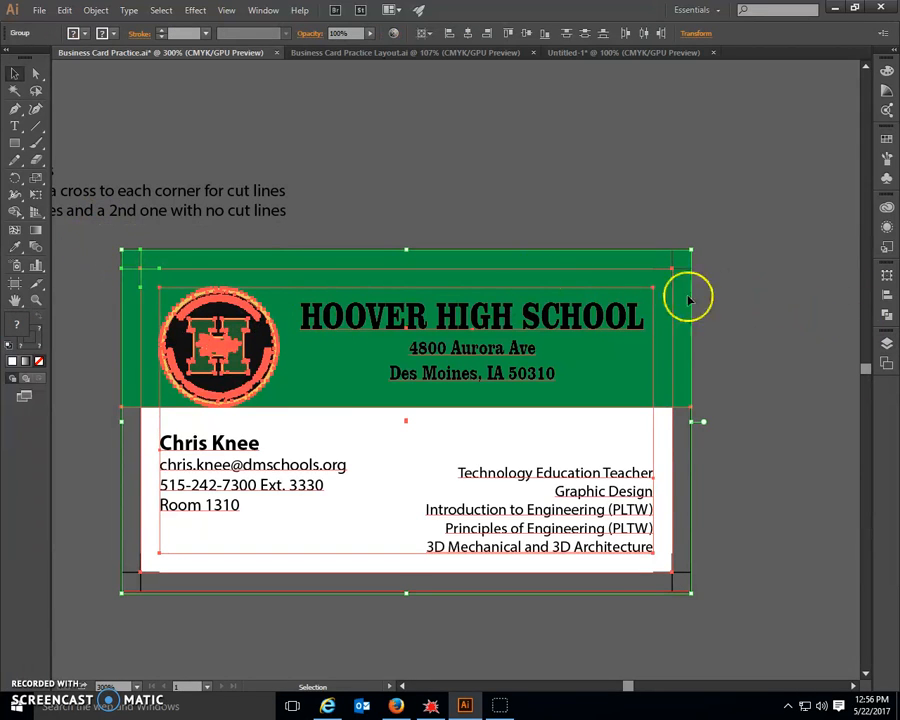
left_click(88, 253)
left_click_drag(110, 242, 735, 618)
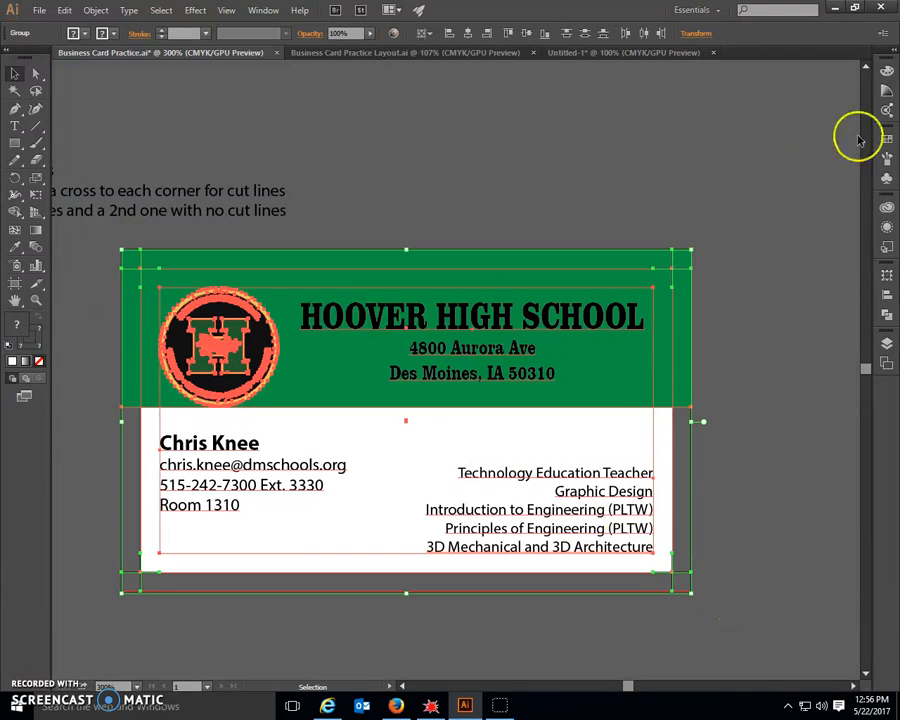
left_click(666, 53)
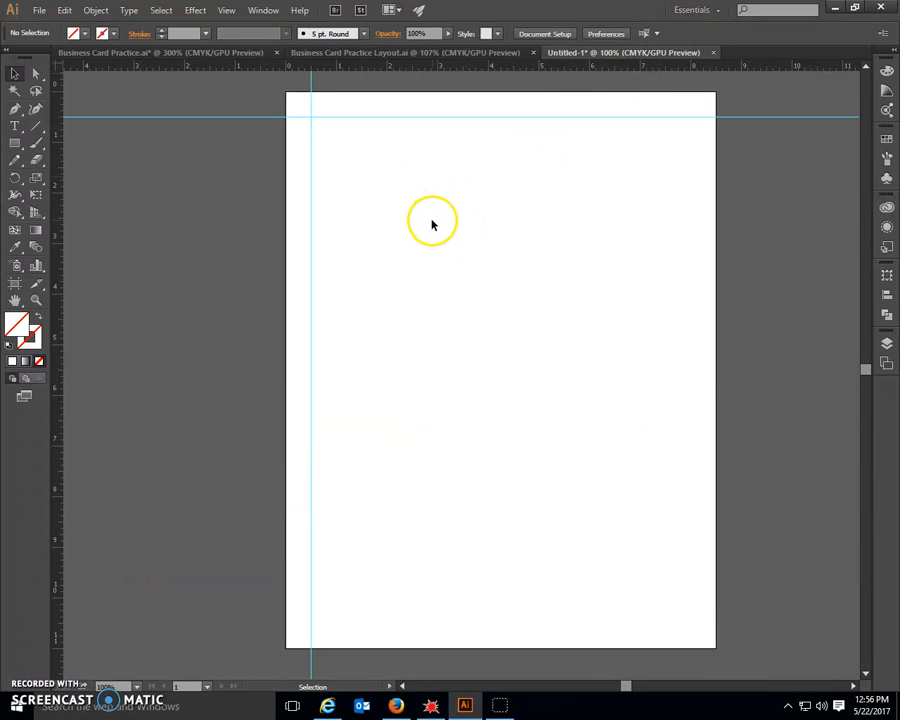
key("v")
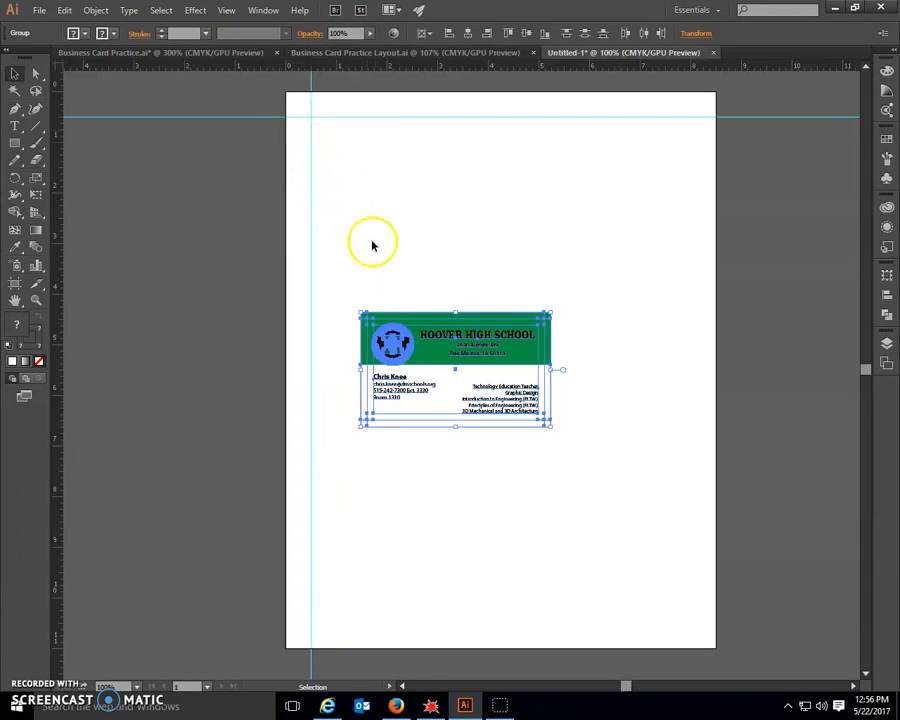
Align the card's upper-left cut mark with the crossing of the two guides, and select the whole card
scroll(406, 306, "up", 1)
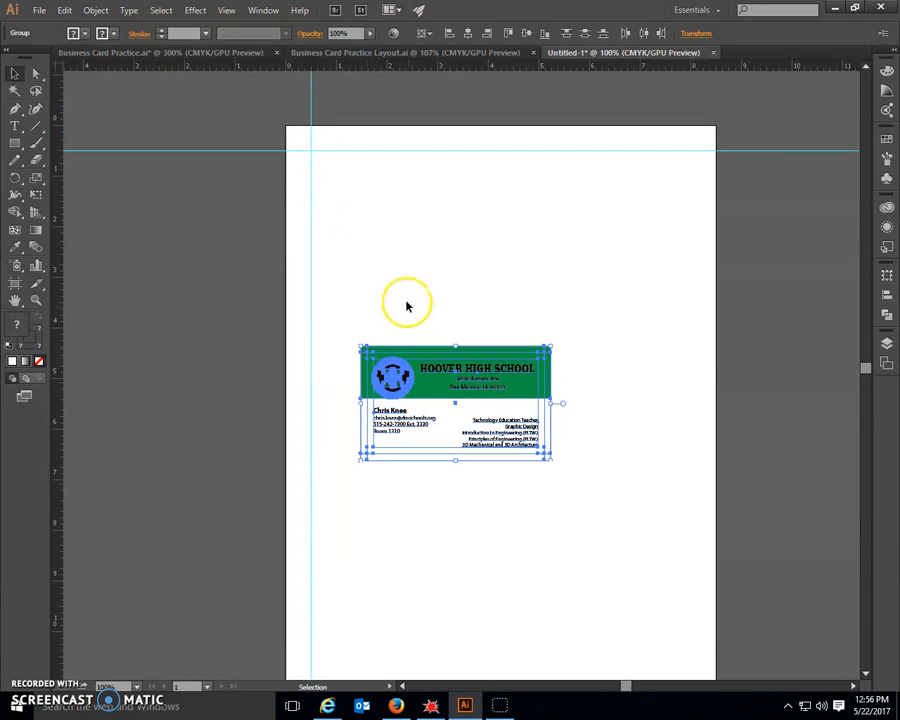
scroll(406, 306, "up", 1)
scroll(406, 305, "down", 1)
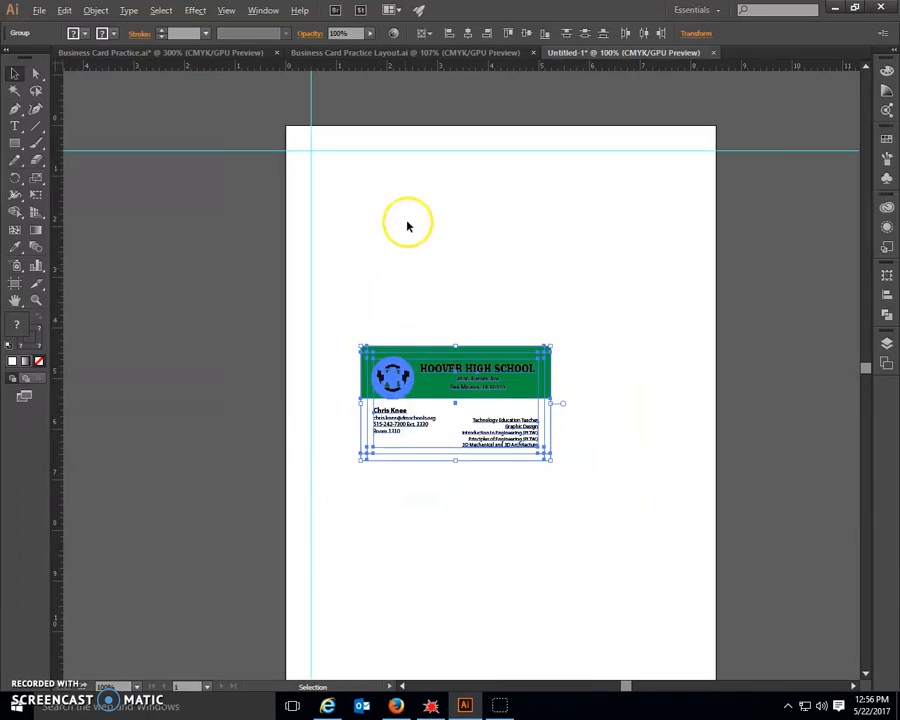
scroll(430, 151, "up", 1)
left_click_drag(428, 510, 347, 205)
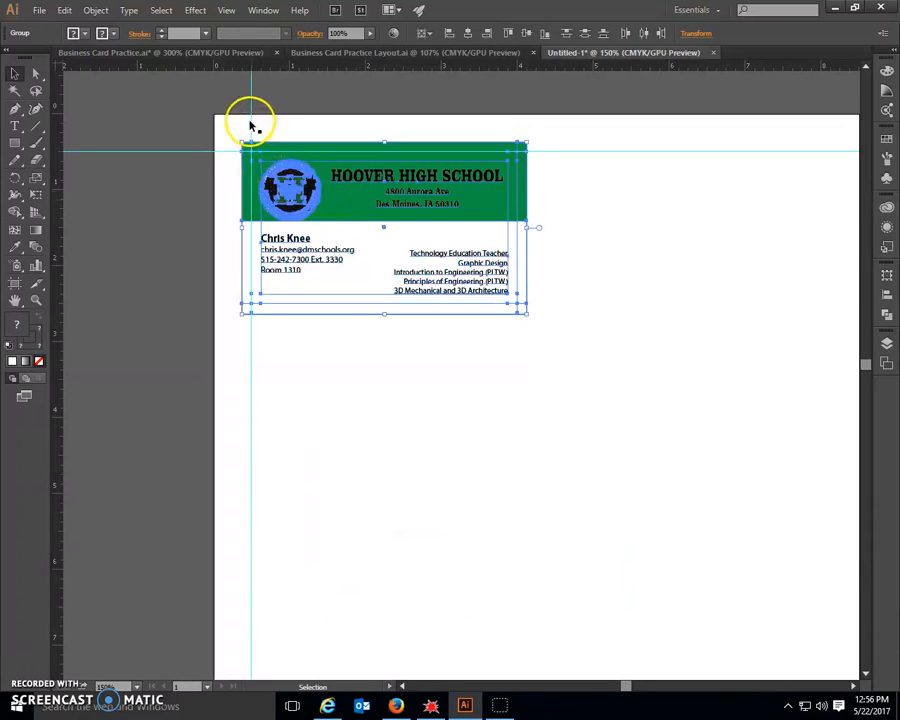
left_click(363, 418)
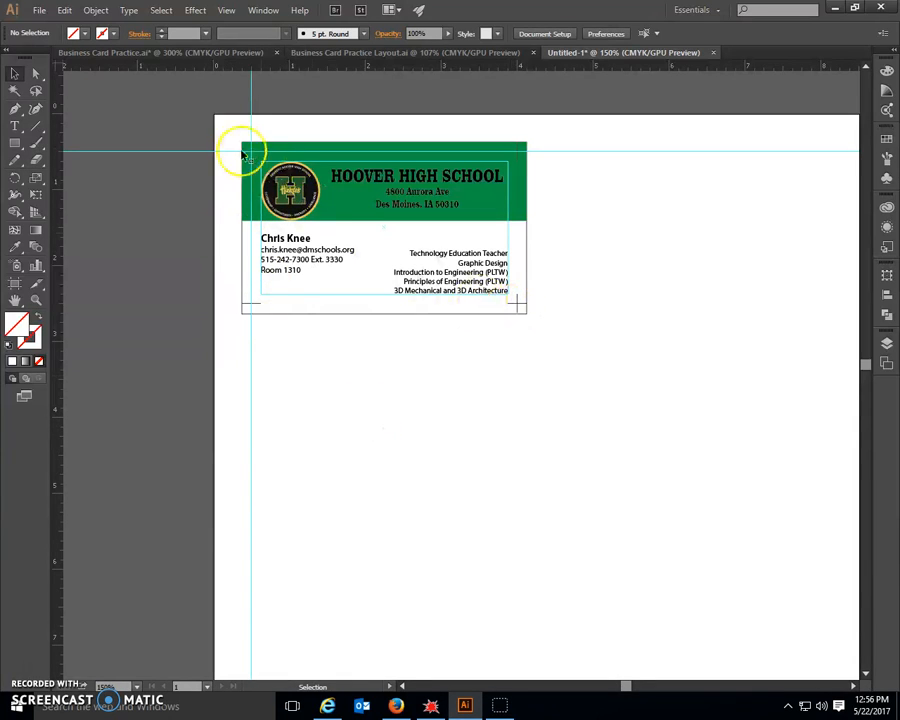
left_click_drag(231, 132, 549, 366)
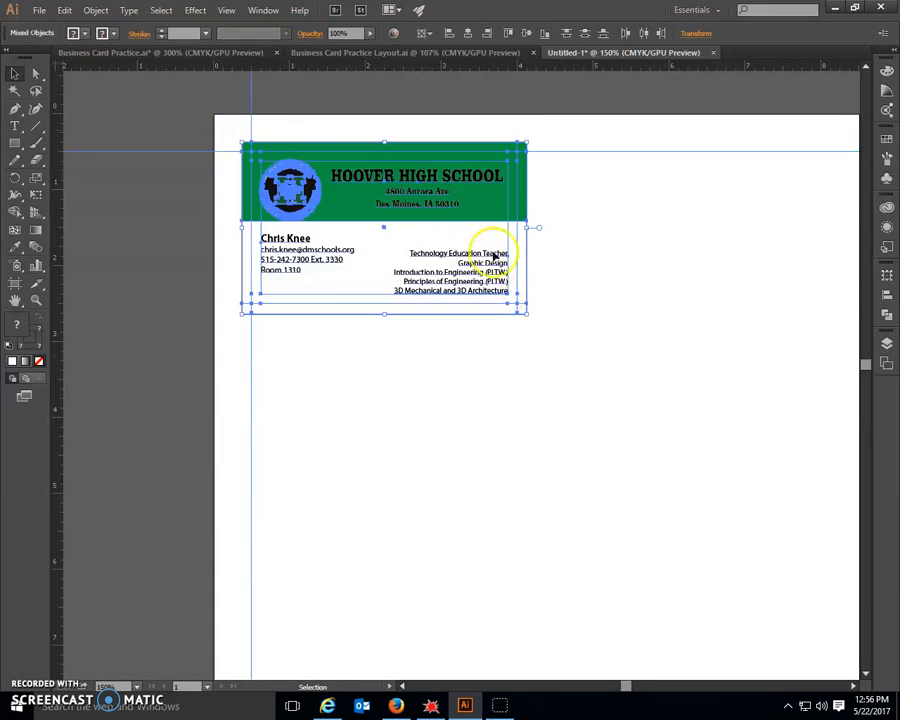
scroll(440, 255, "down", 1)
scroll(441, 256, "down", 1)
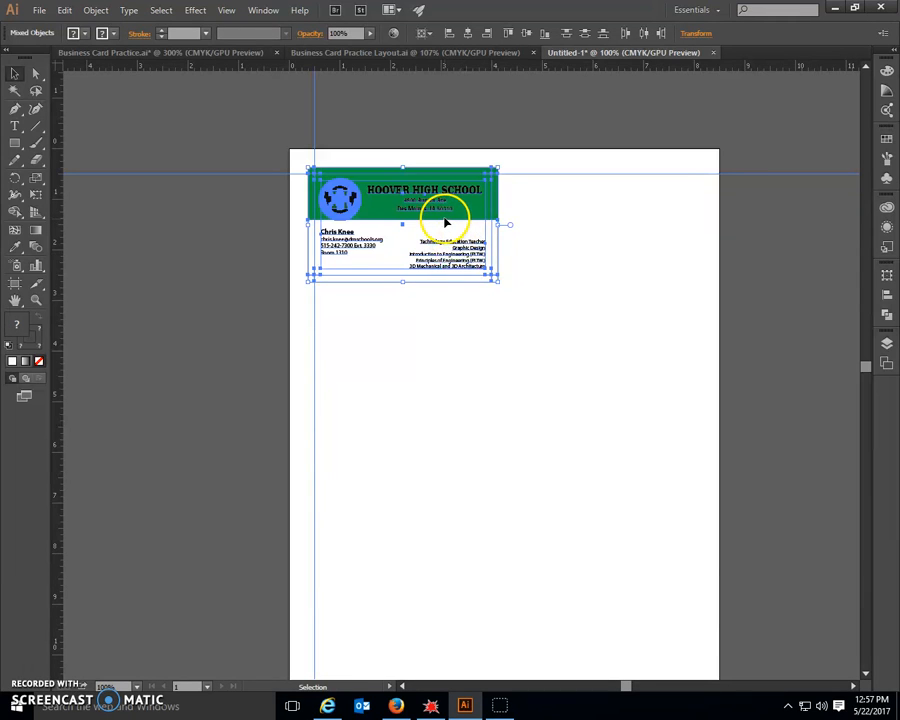
Try placing a duplicate of the card beside the original, and undo it
left_click_drag(447, 222, 648, 222)
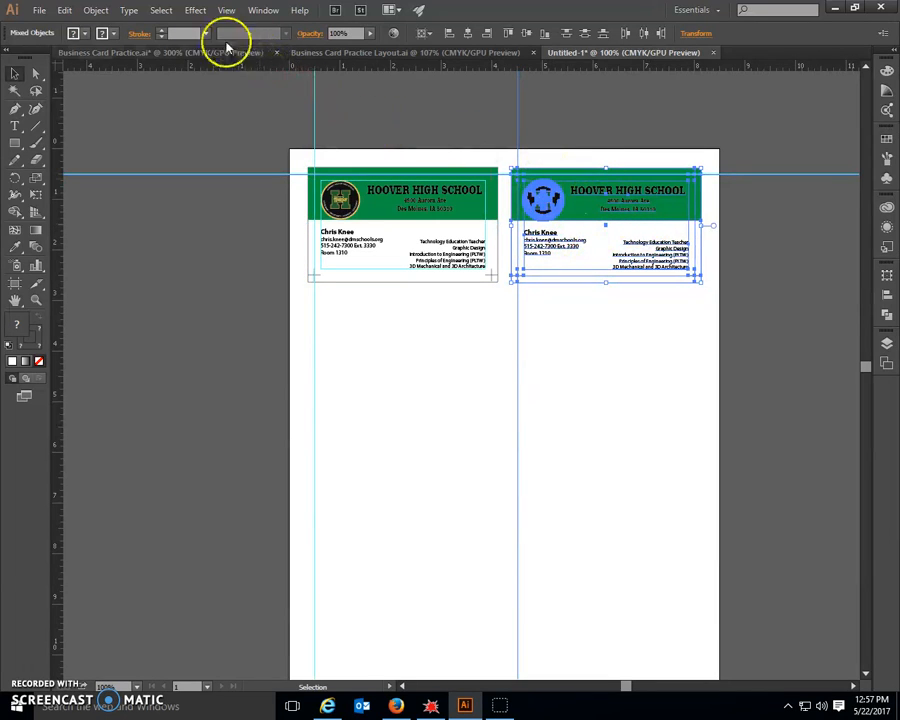
left_click(64, 10)
left_click(66, 28)
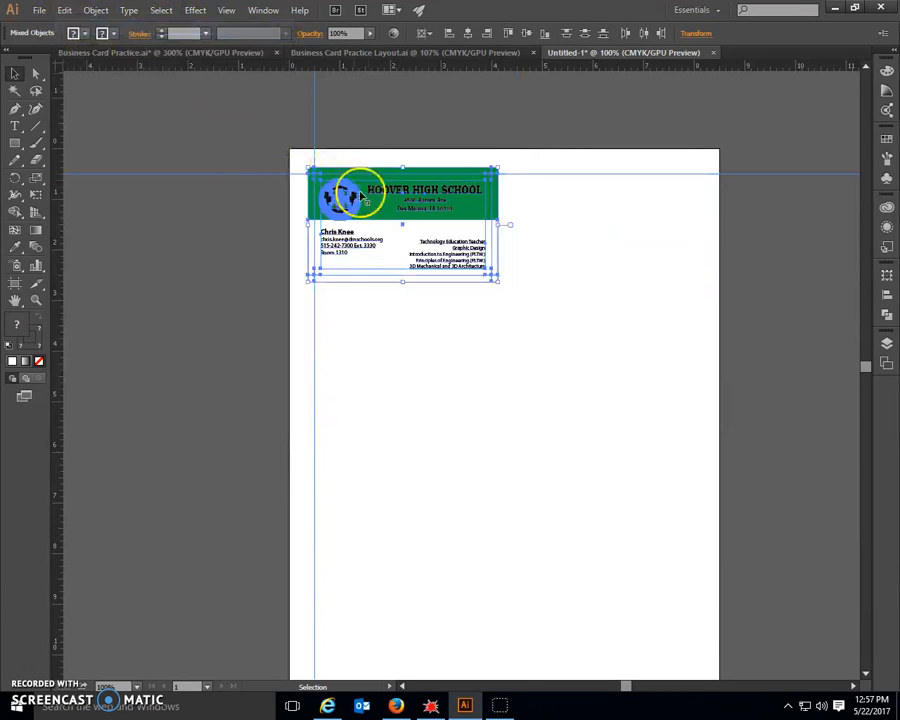
Apply a Transform effect to the selected card with 3 copies and a vertical move of 2.5 in
left_click(194, 12)
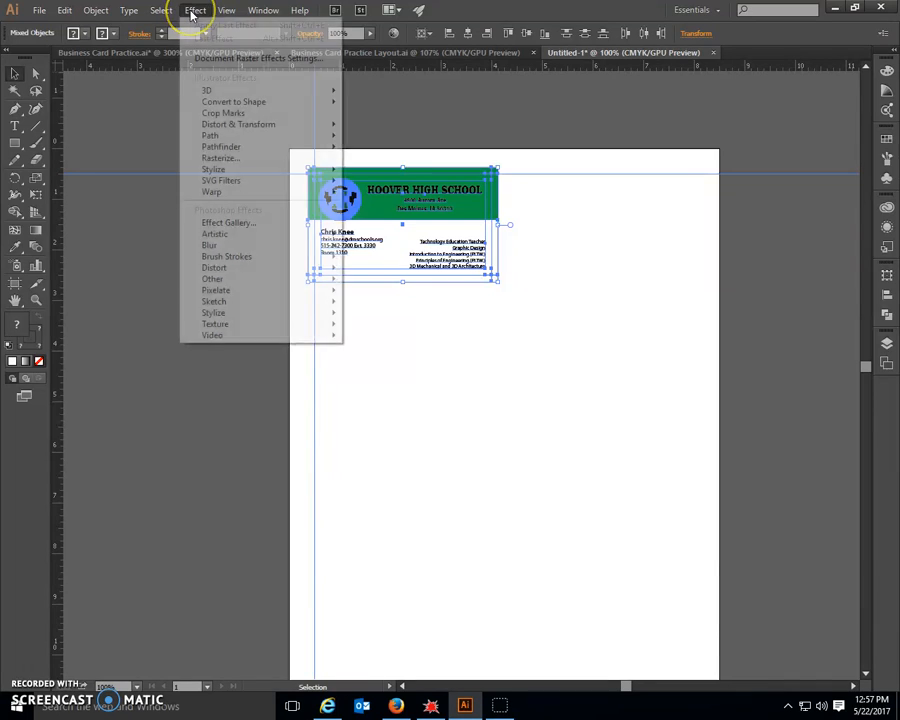
mouse_move(212, 126)
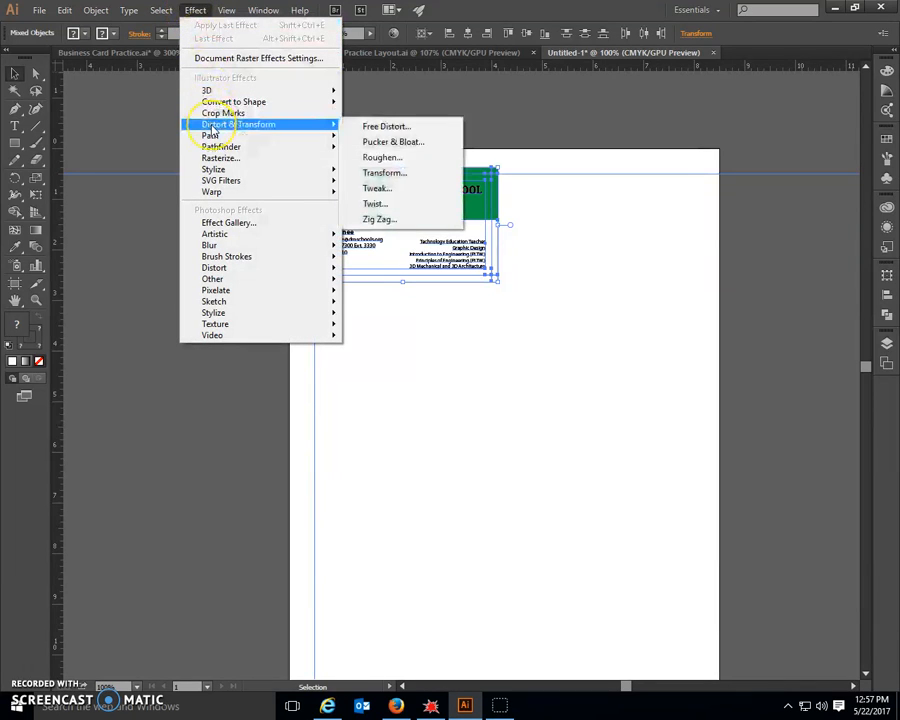
left_click(386, 176)
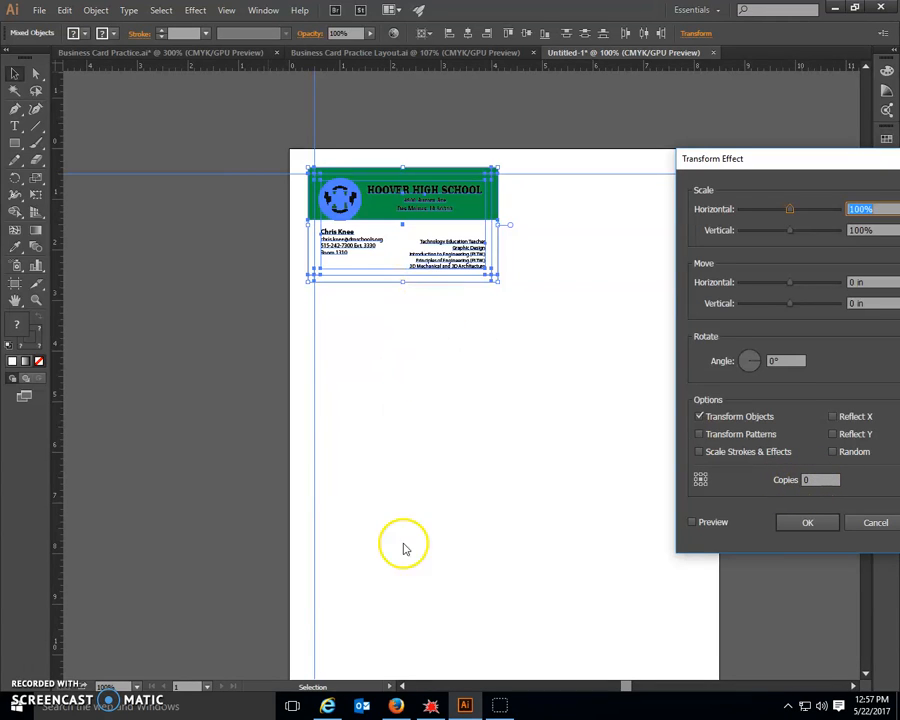
left_click(804, 481)
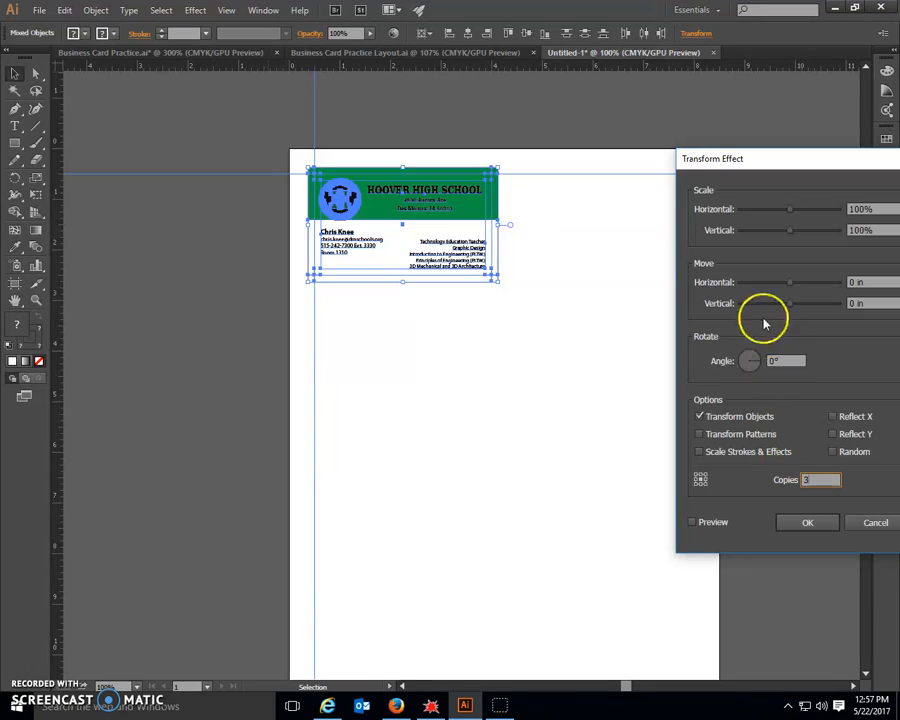
left_click(860, 303)
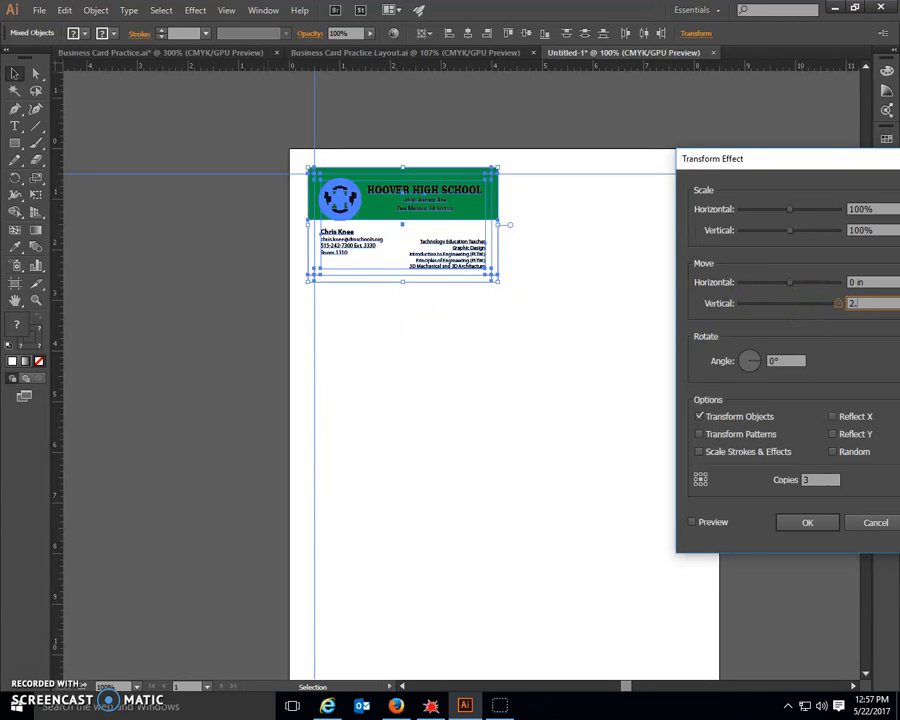
left_click(691, 522)
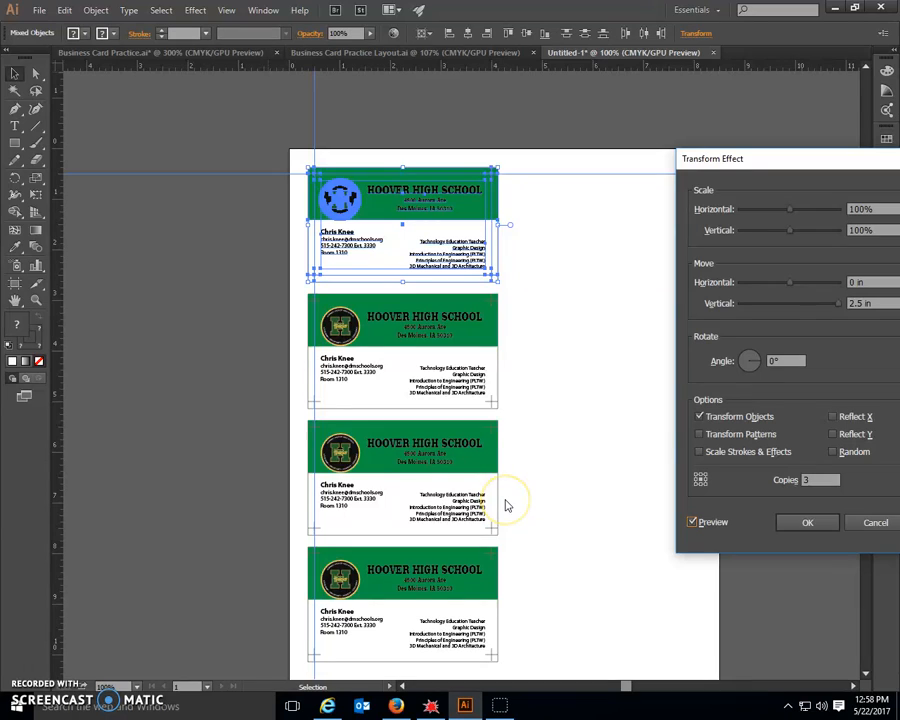
left_click(807, 523)
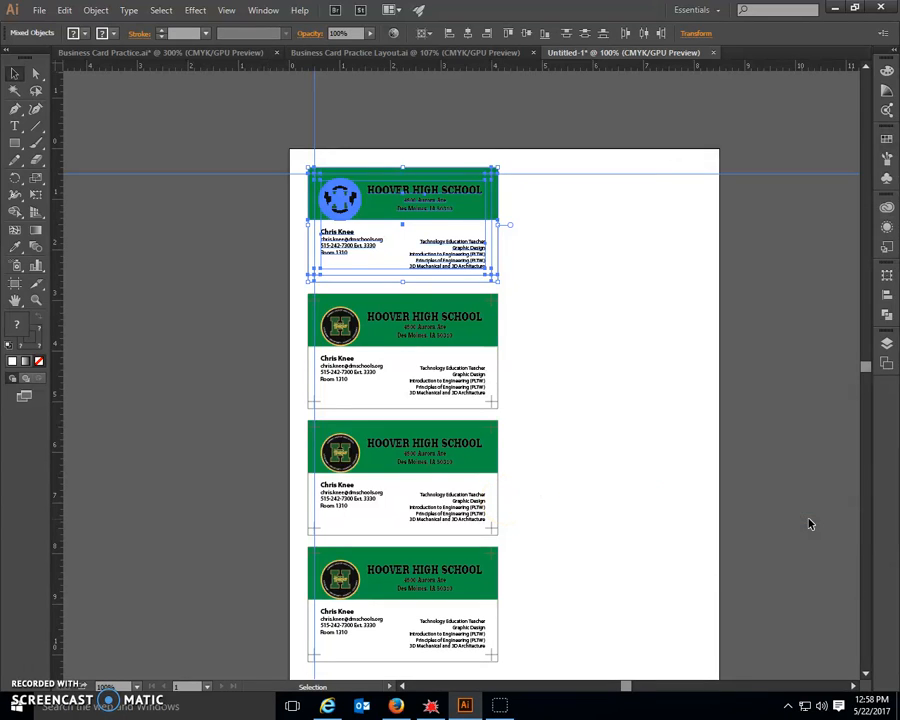
Apply another Transform effect to the card column with 1 copy, a horizontal move of 4 in and a vertical move of 0 in
scroll(806, 523, "down", 1)
scroll(806, 523, "down", 1)
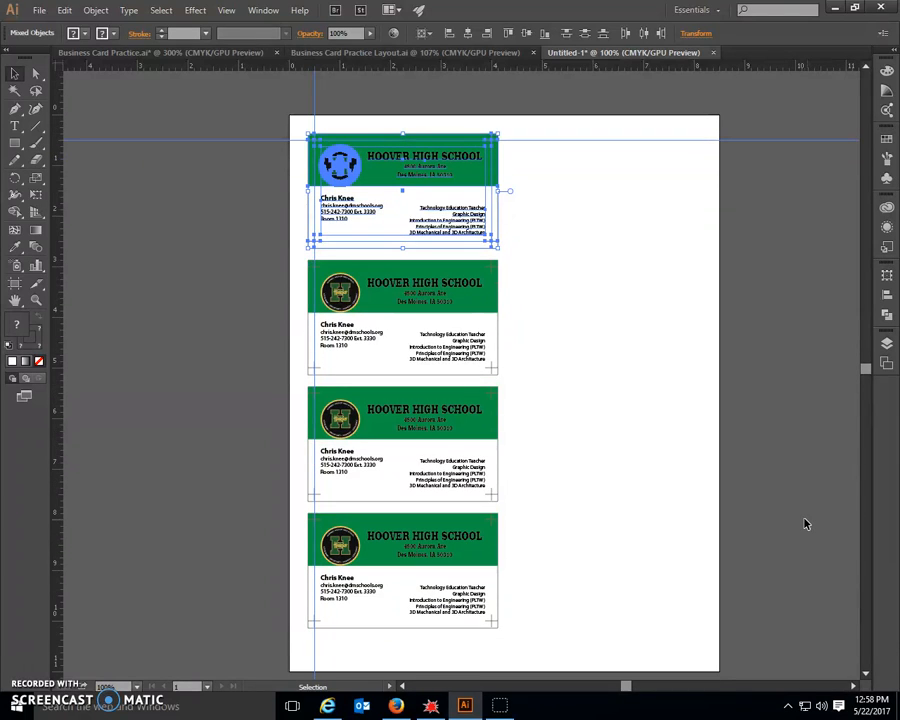
scroll(806, 523, "up", 1)
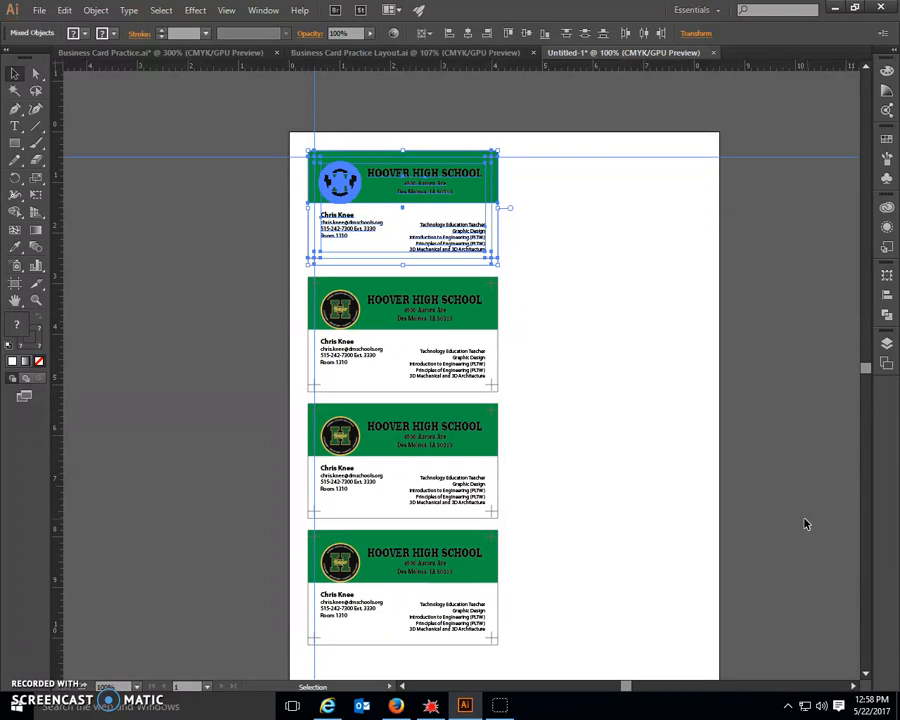
left_click(226, 11)
mouse_move(200, 10)
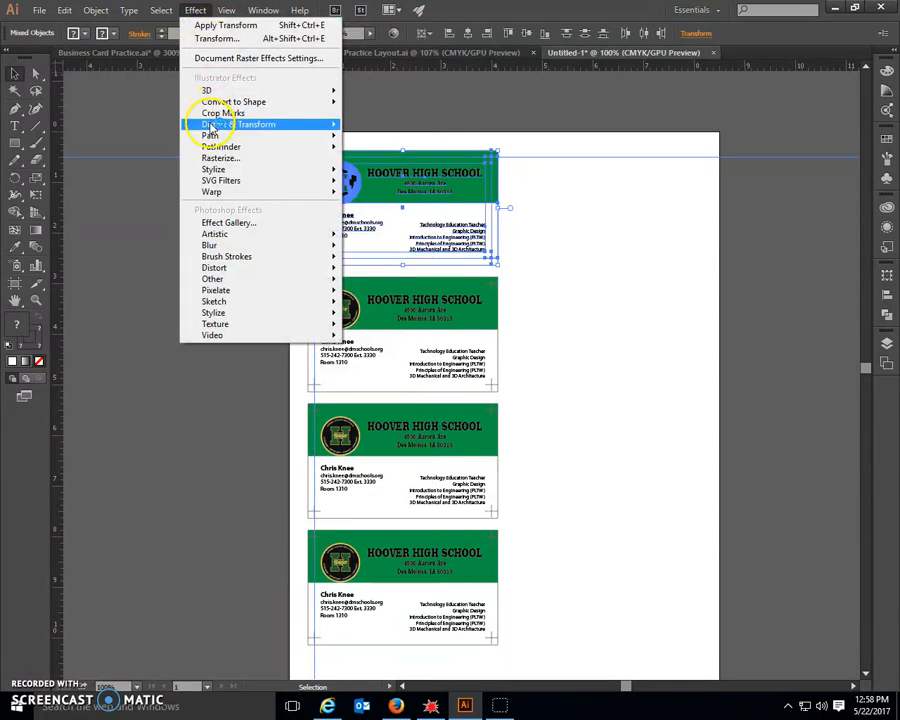
mouse_move(213, 124)
left_click(395, 178)
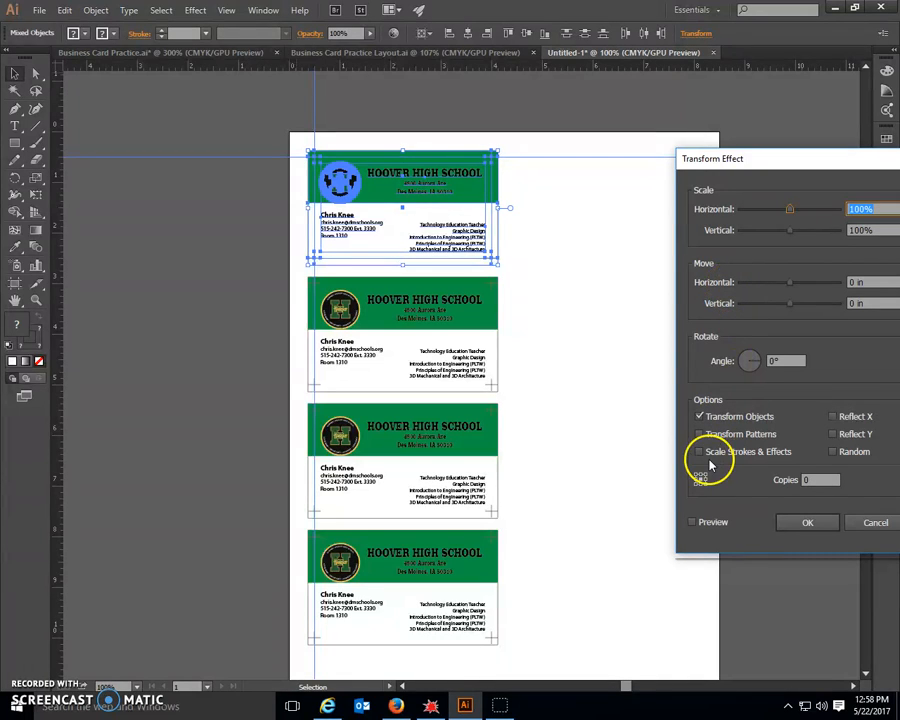
left_click(822, 481)
double_click(822, 481)
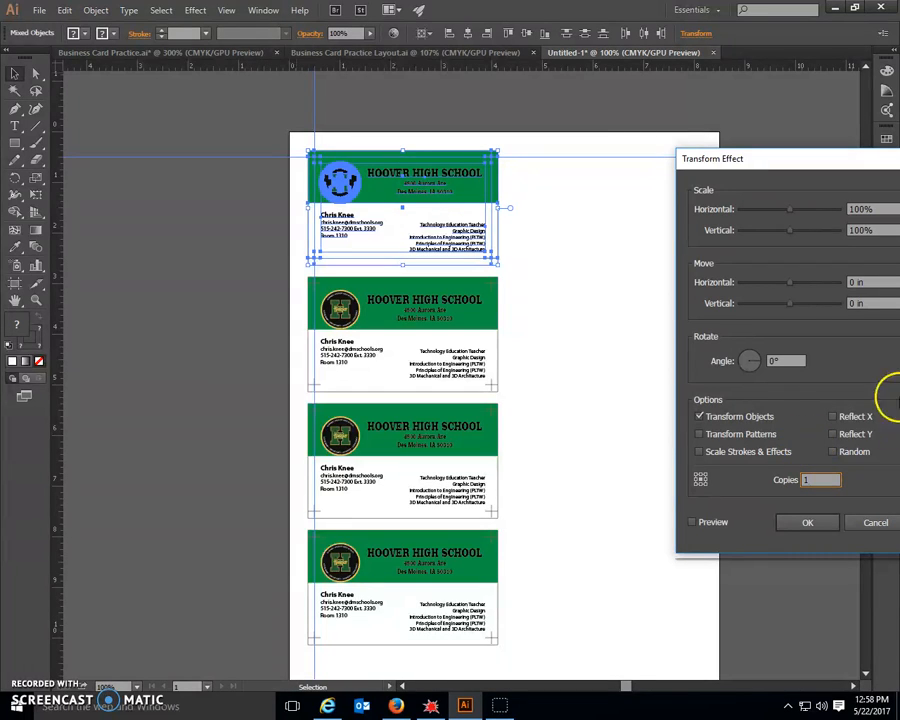
left_click(866, 282)
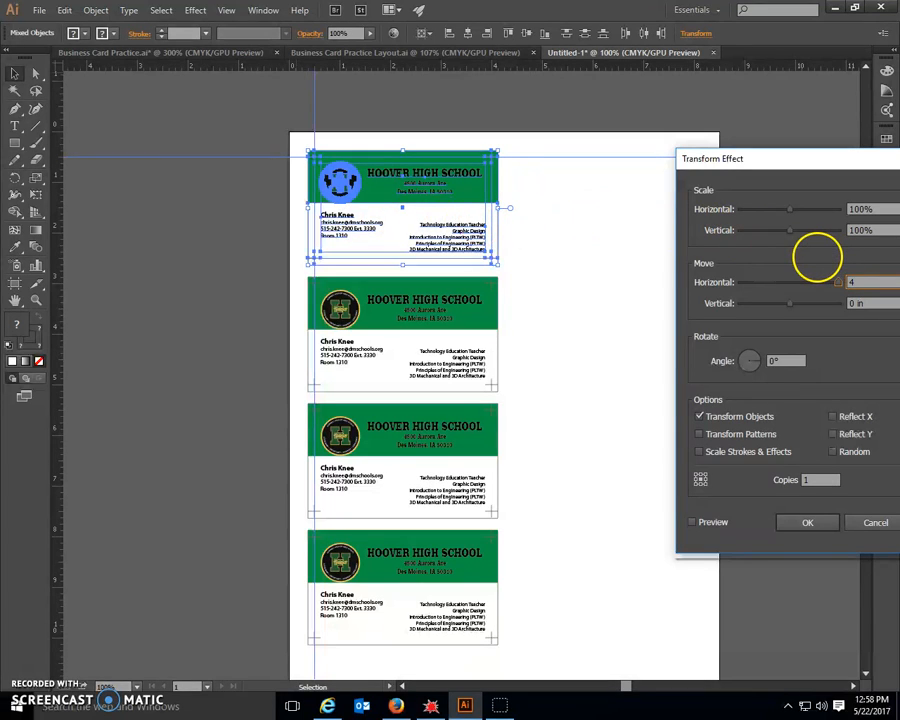
left_click(857, 301)
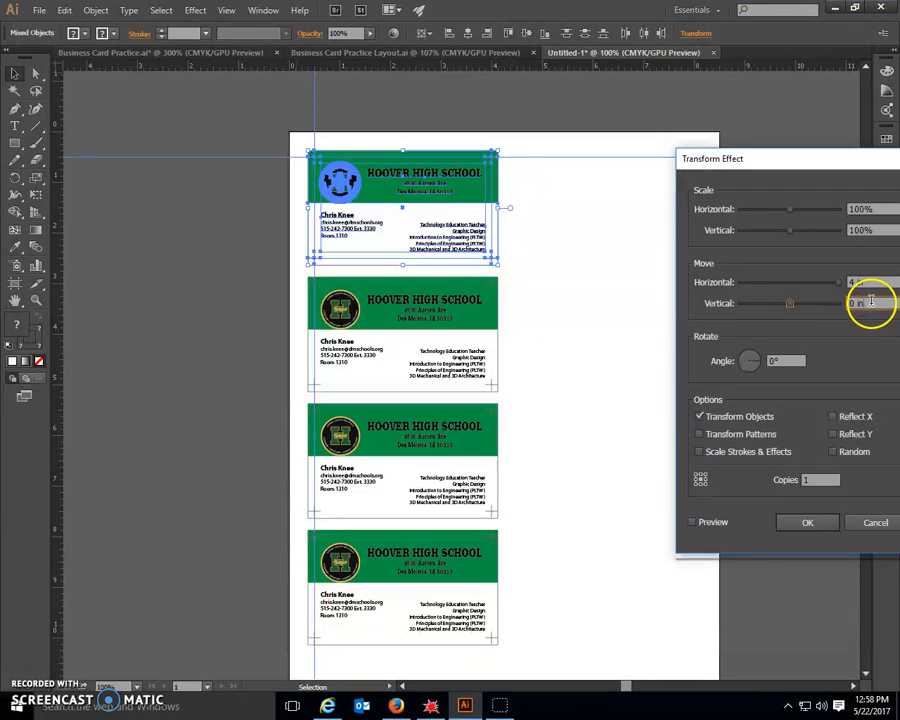
left_click(690, 522)
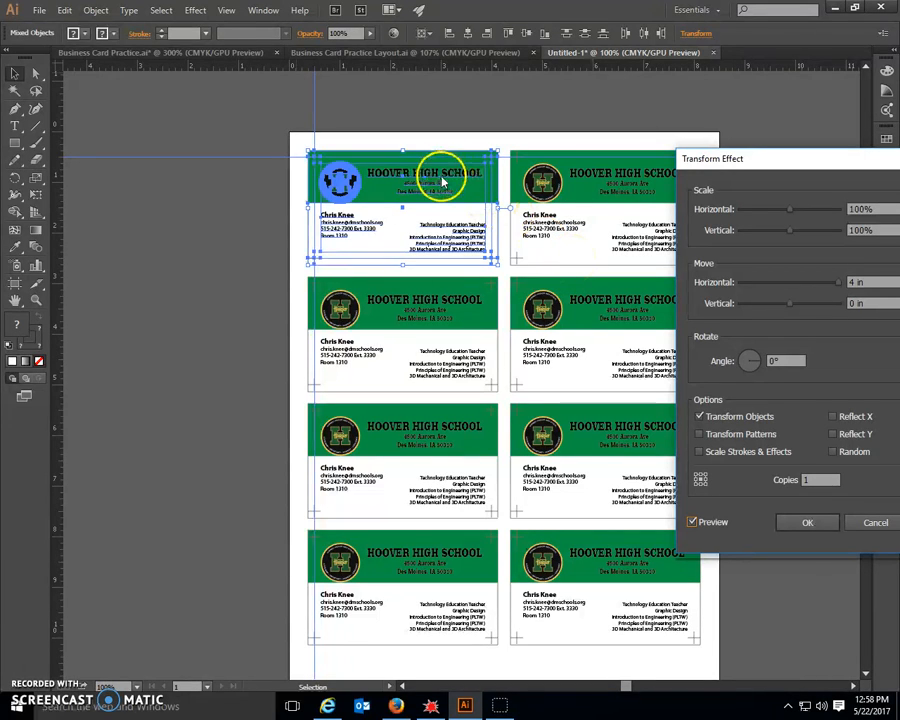
left_click(803, 522)
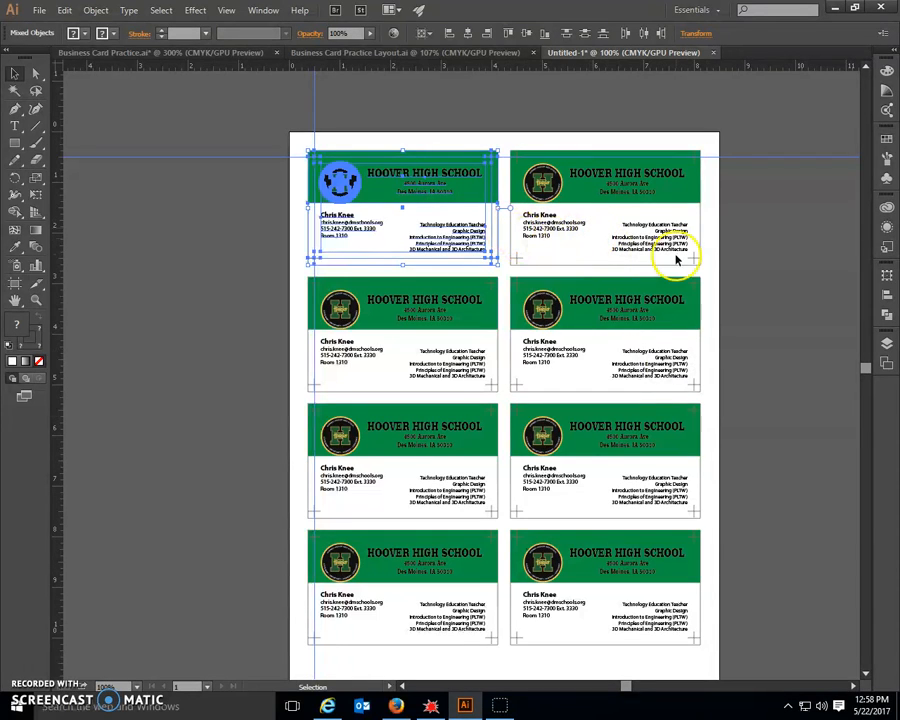
Expand Layer 1 and hide the four cut-mark groups
left_click_drag(626, 686, 636, 688)
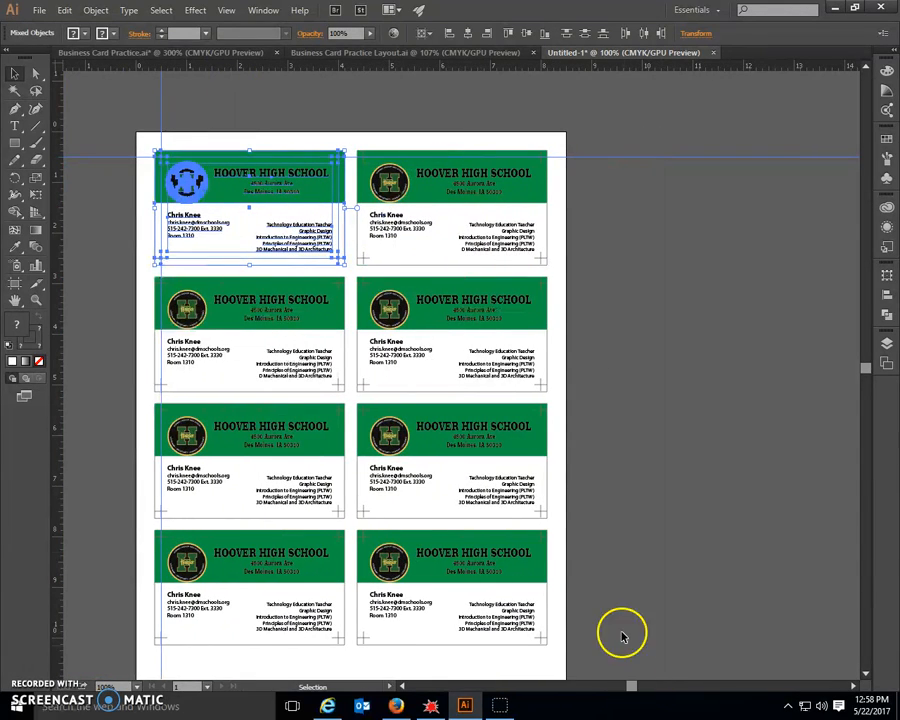
scroll(577, 448, "down", 1)
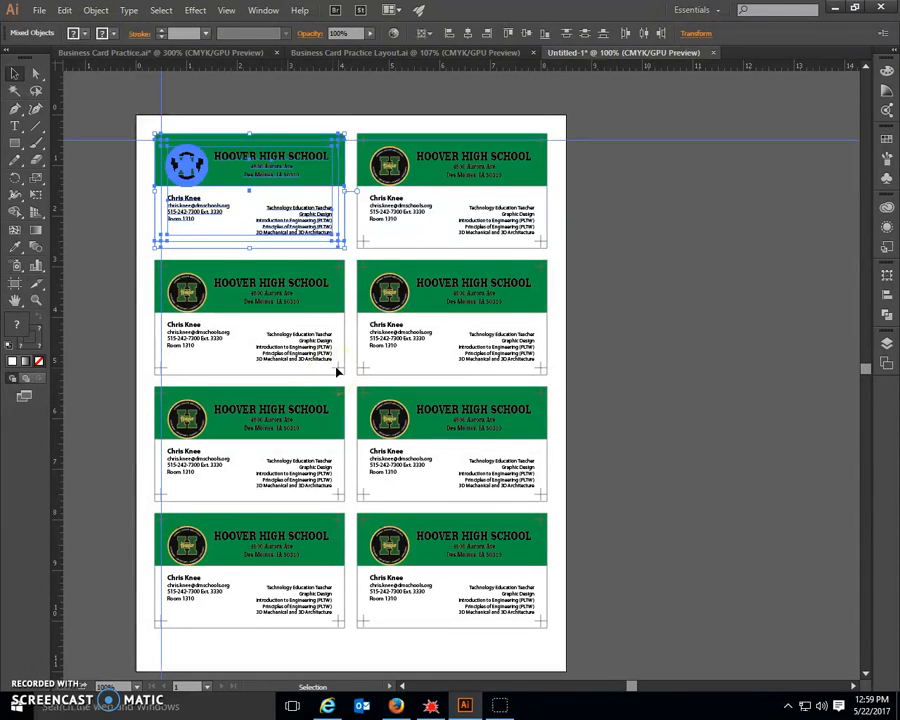
left_click(888, 345)
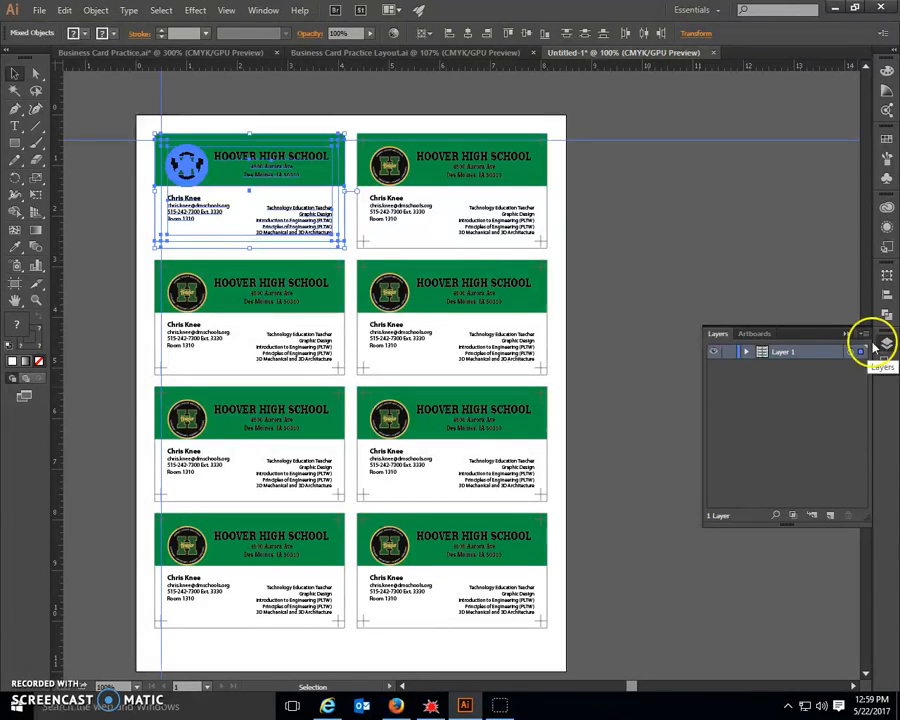
left_click(745, 352)
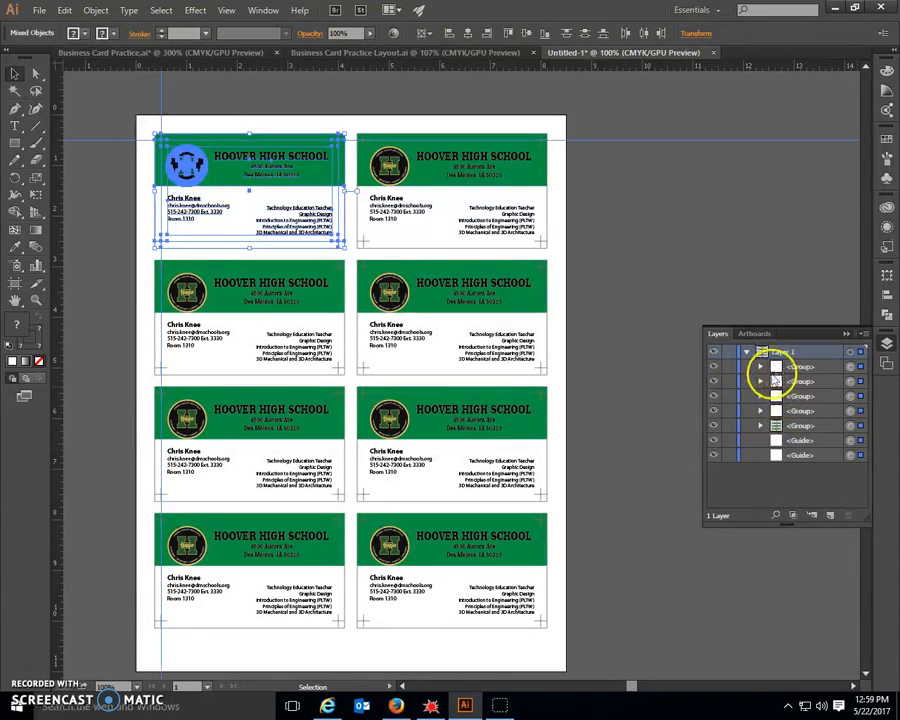
left_click_drag(714, 368, 714, 411)
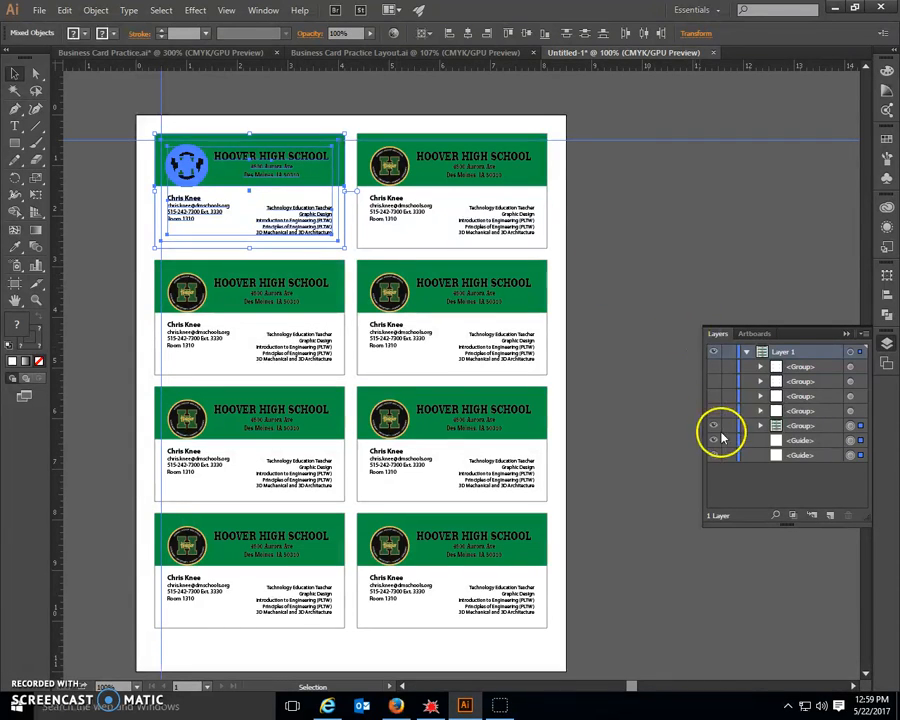
Make the four cut-mark groups in Layer 1 visible again and collapse the layer list
left_click(713, 367)
left_click(713, 384)
left_click(714, 398)
left_click(714, 411)
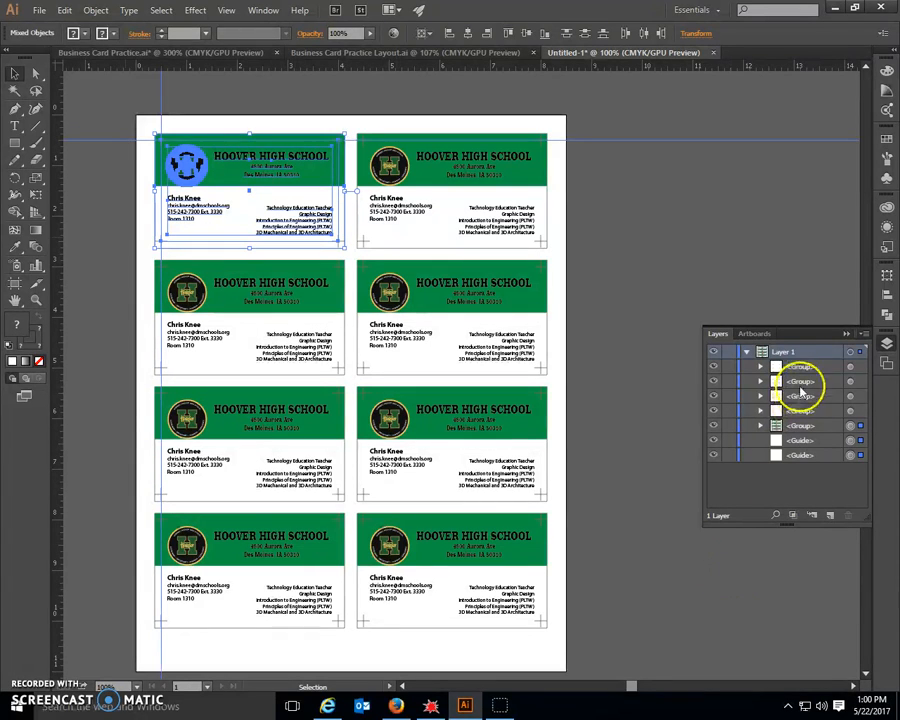
left_click(846, 334)
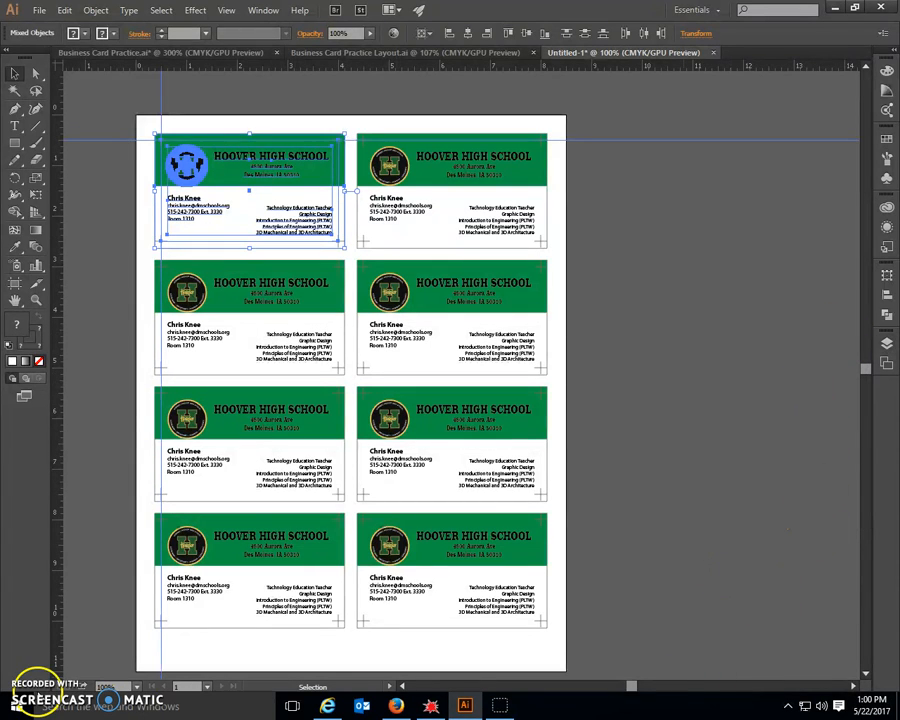